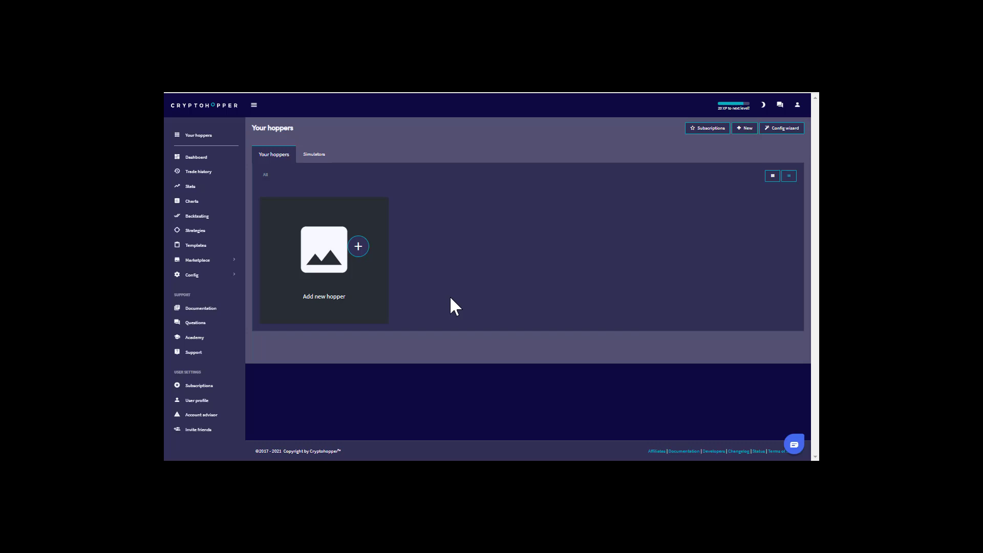
Open the Subscriptions page, which shows $174.00 in credits and an active Explorer Hopper plan
{"action": "left_click", "coordinate": [205, 388]}
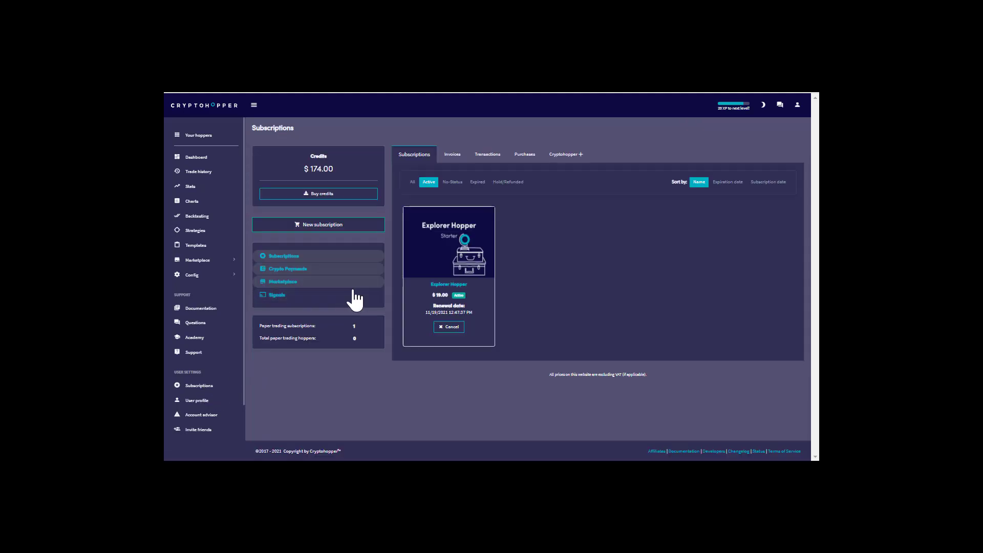
Buy another monthly Explorer Hopper plan paid from the credit balance, leaving $155.00
{"action": "left_click", "coordinate": [323, 225]}
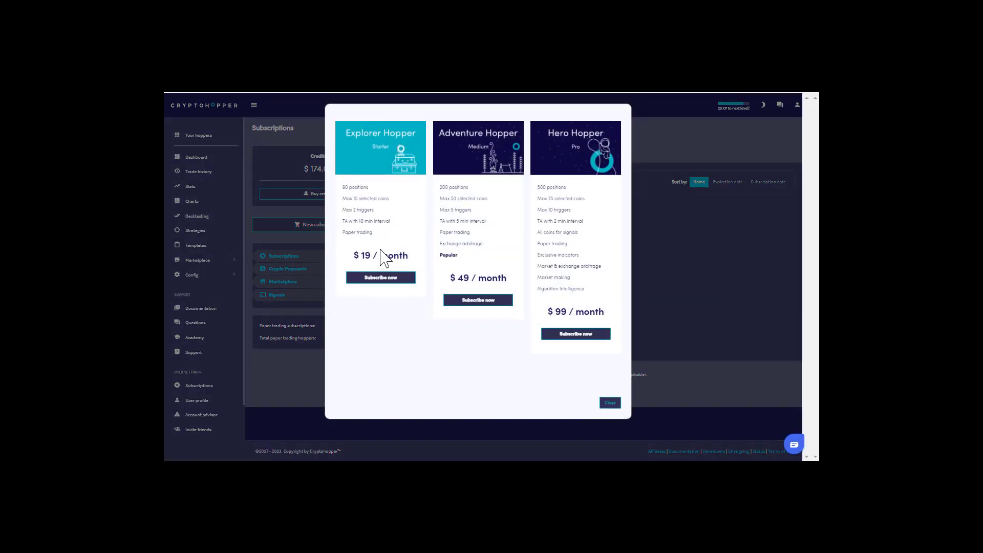
{"action": "left_click", "coordinate": [379, 280]}
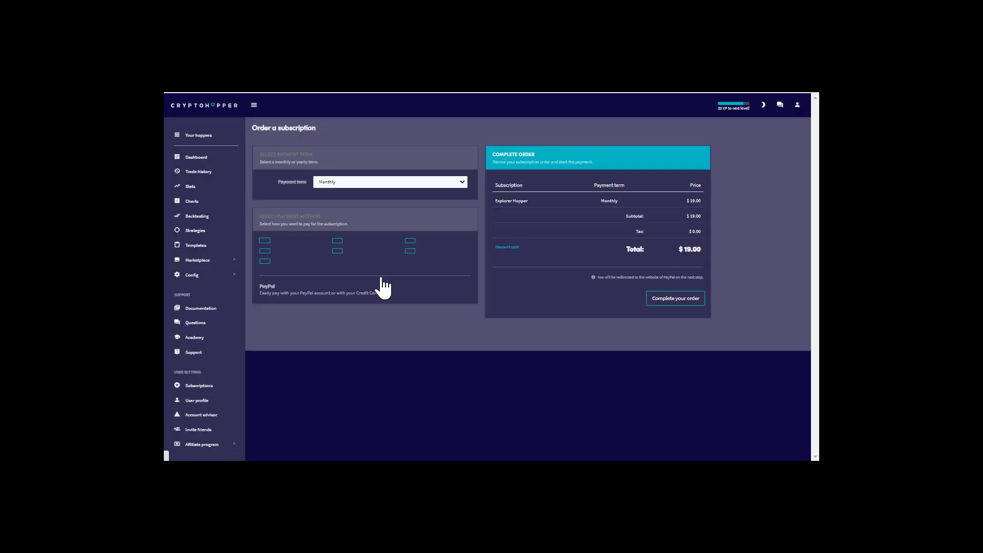
{"action": "left_click", "coordinate": [445, 270]}
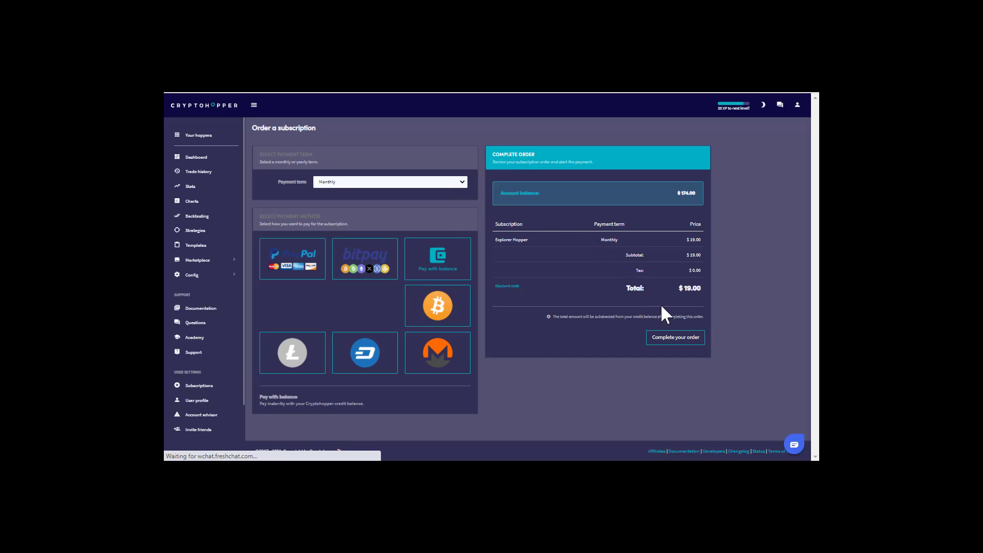
{"action": "left_click", "coordinate": [677, 343]}
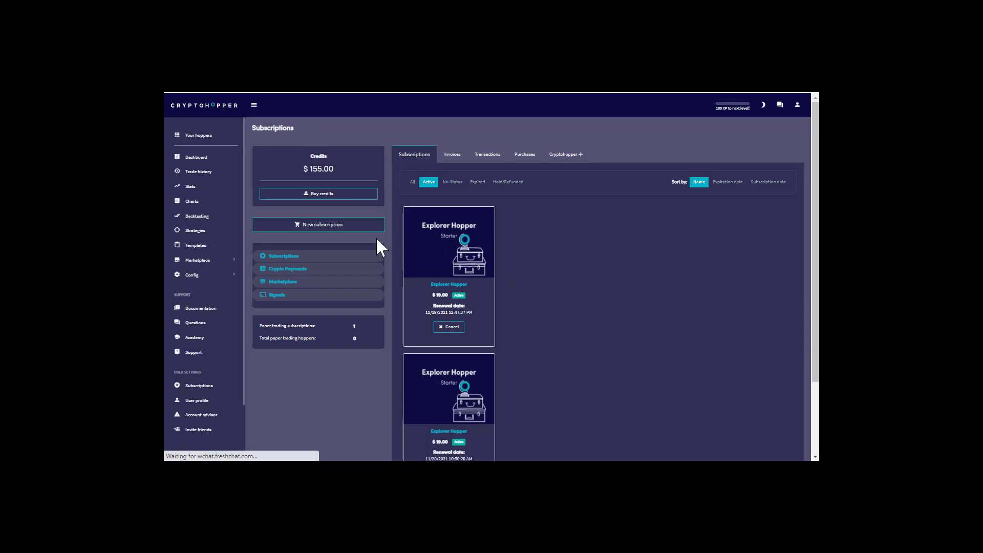
{"action": "left_click", "coordinate": [350, 226]}
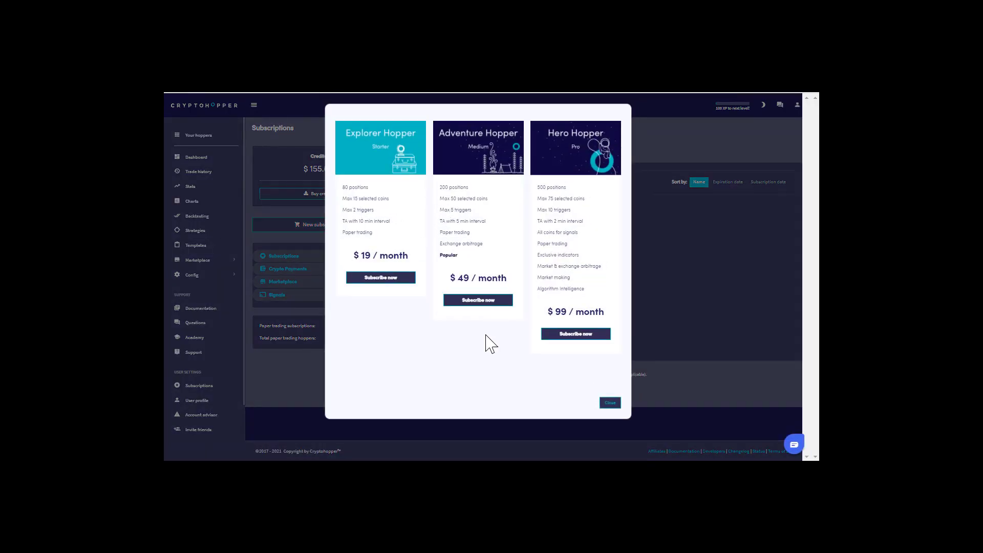
Buy the $49.00 monthly Adventure Hopper plan from the credit balance, leaving $106.00
{"action": "left_click", "coordinate": [488, 302]}
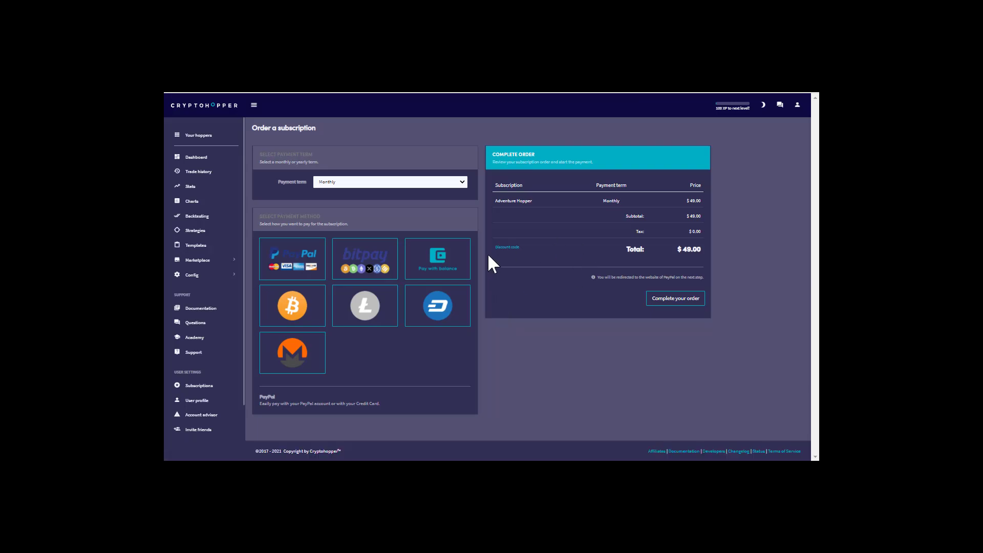
{"action": "left_click", "coordinate": [453, 265]}
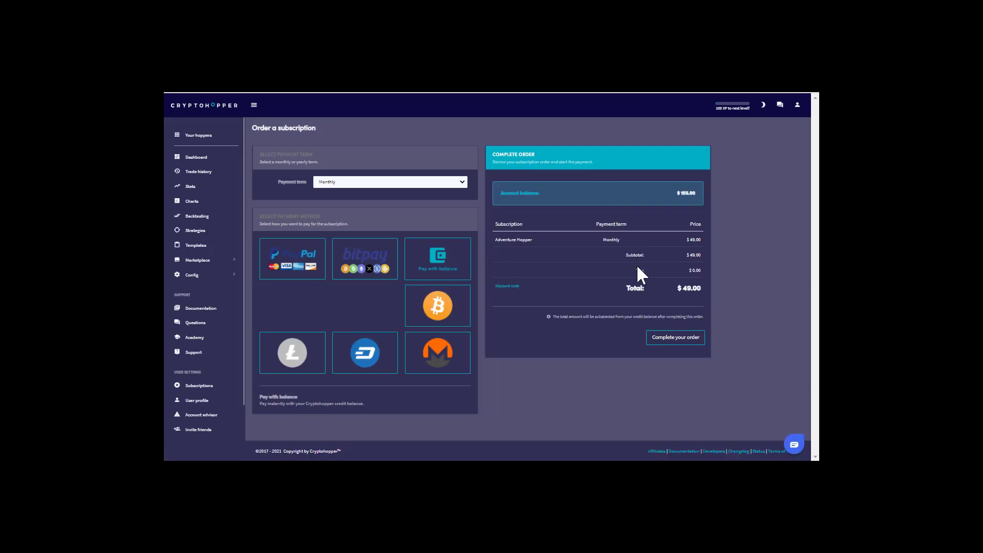
{"action": "left_click", "coordinate": [684, 343]}
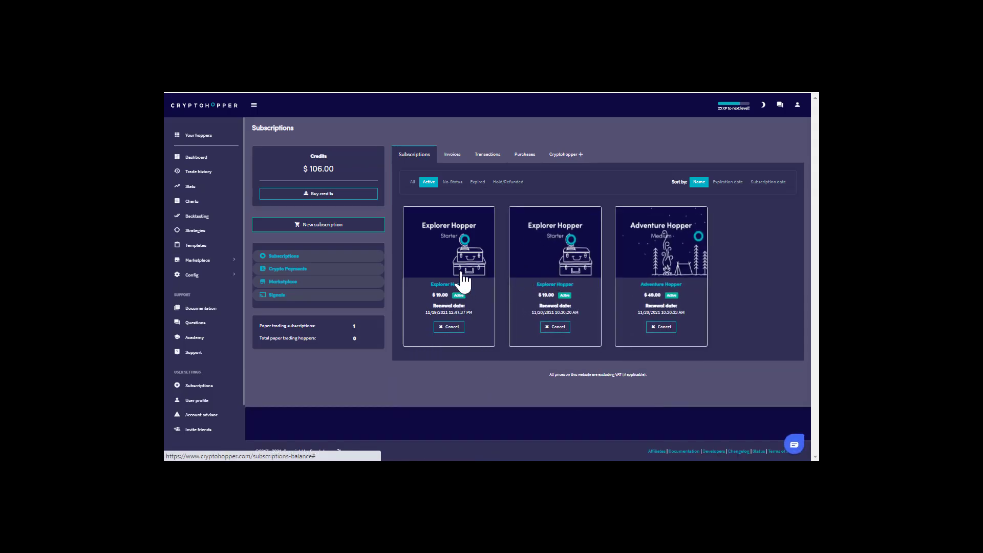
Search the Marketplace Signals listing for 'killer whale'
{"action": "left_click", "coordinate": [202, 261]}
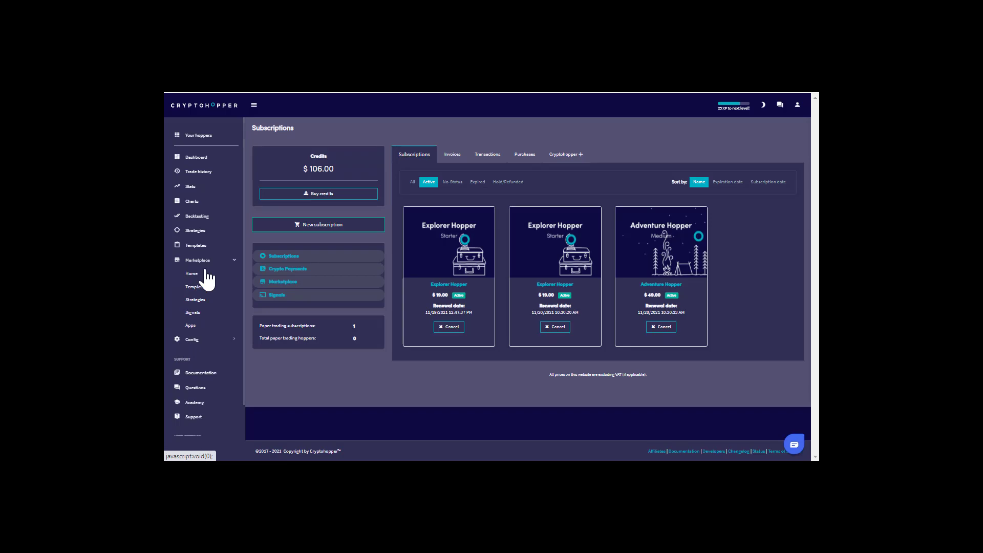
{"action": "left_click", "coordinate": [194, 313]}
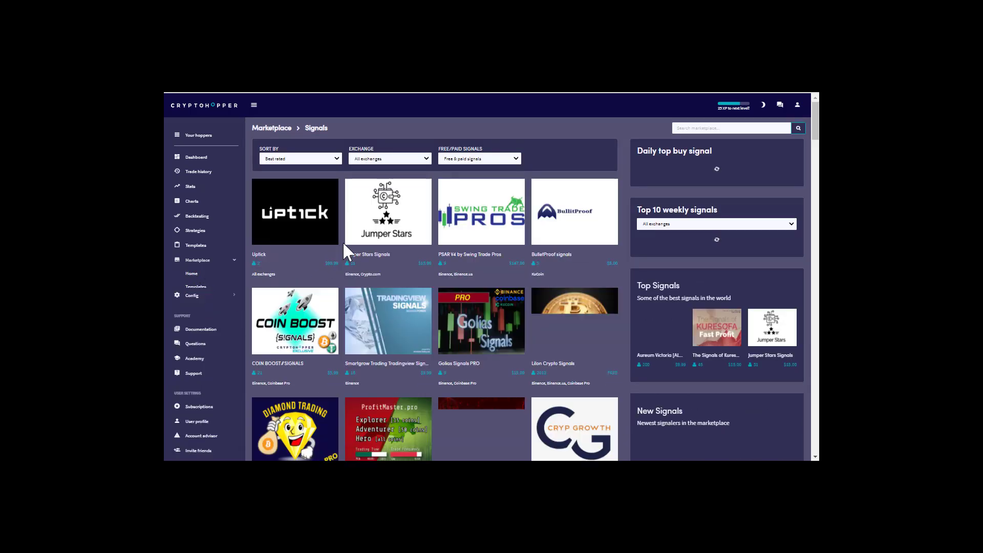
{"action": "left_click", "coordinate": [698, 131]}
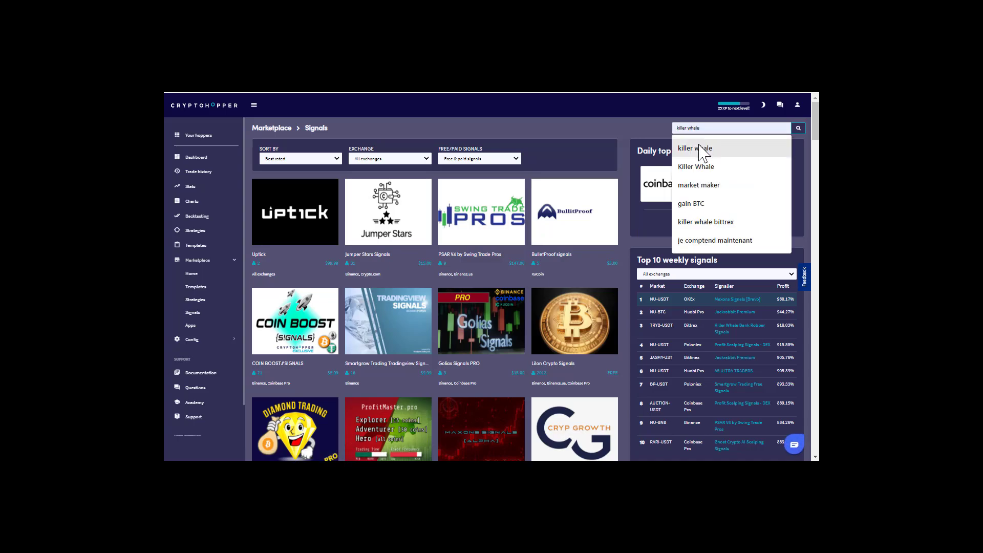
{"action": "left_click", "coordinate": [699, 148]}
{"action": "left_click", "coordinate": [799, 128]}
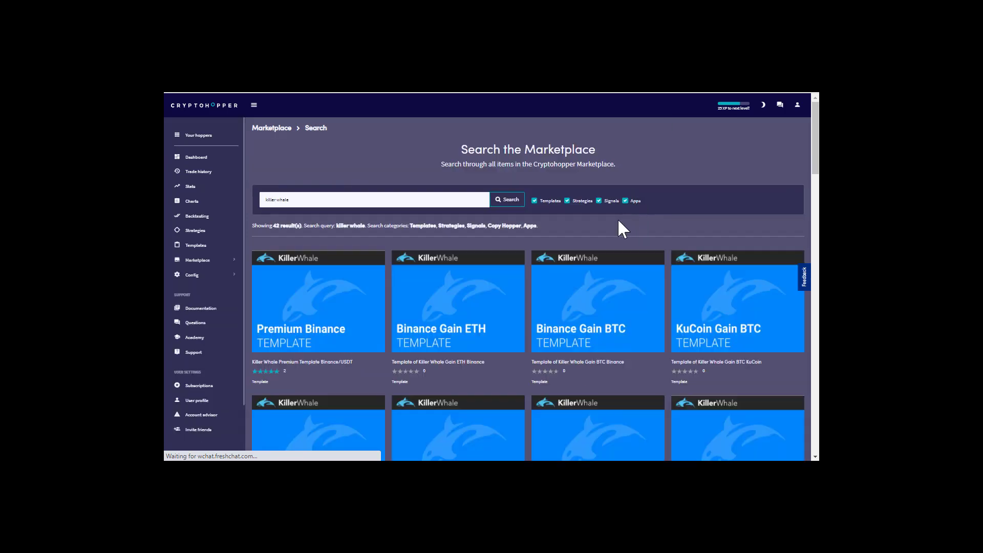
Exclude Templates, Strategies and Apps, rerun the search, and open Killer Whale Elite
{"action": "left_click", "coordinate": [555, 203]}
{"action": "left_click", "coordinate": [579, 204]}
{"action": "left_click", "coordinate": [625, 201]}
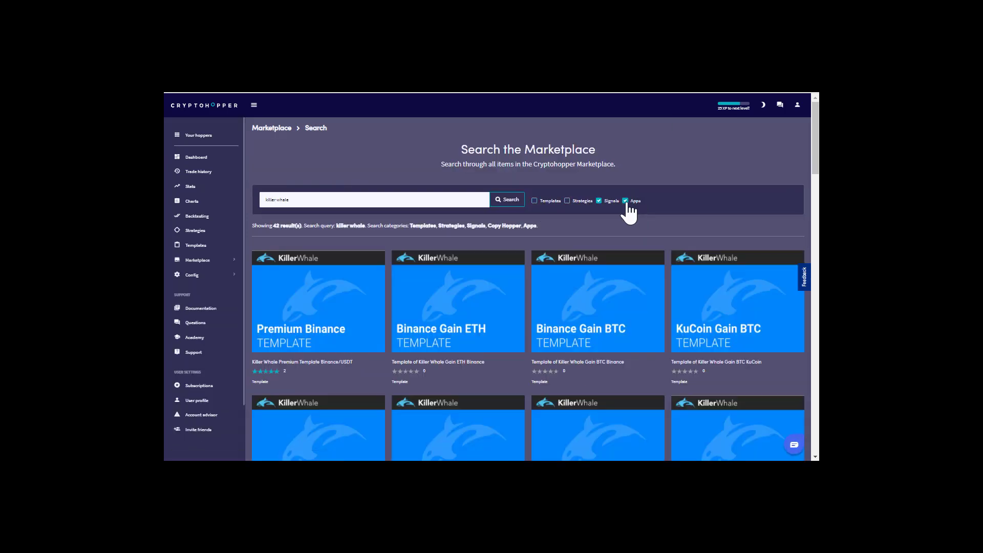
{"action": "left_click", "coordinate": [516, 202]}
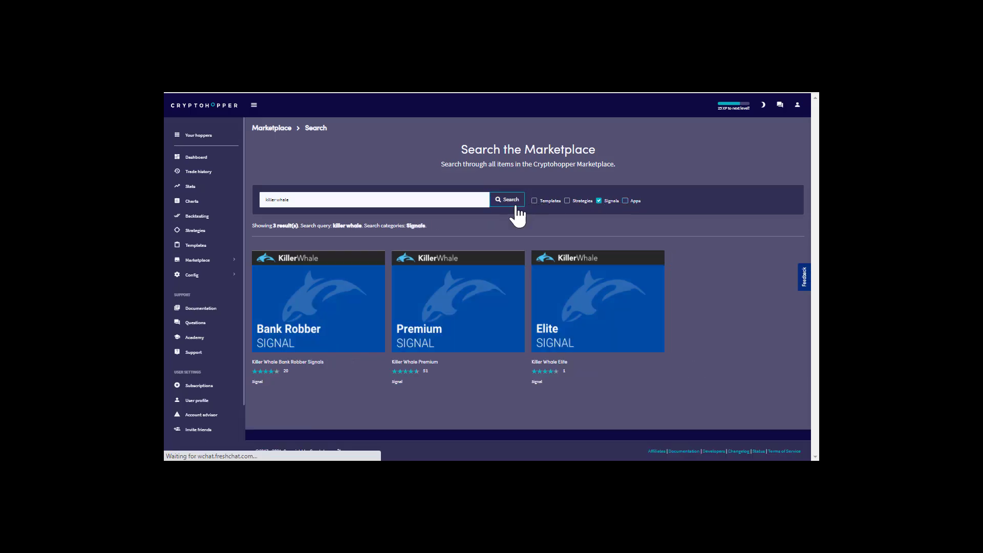
{"action": "left_click", "coordinate": [576, 342]}
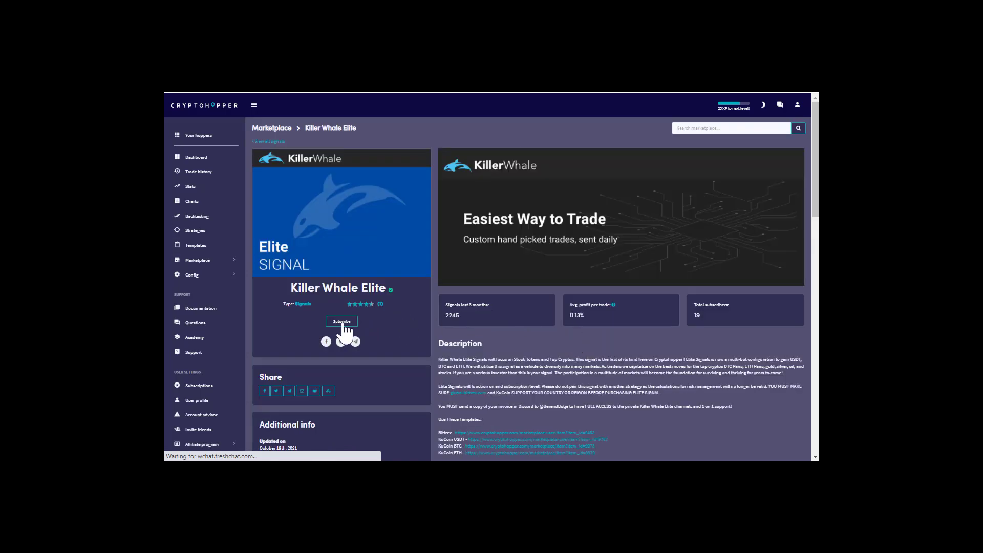
Subscribe to Killer Whale Elite for $100.00 from the credit balance, leaving $6.00
{"action": "left_click", "coordinate": [342, 323]}
{"action": "left_click", "coordinate": [436, 215]}
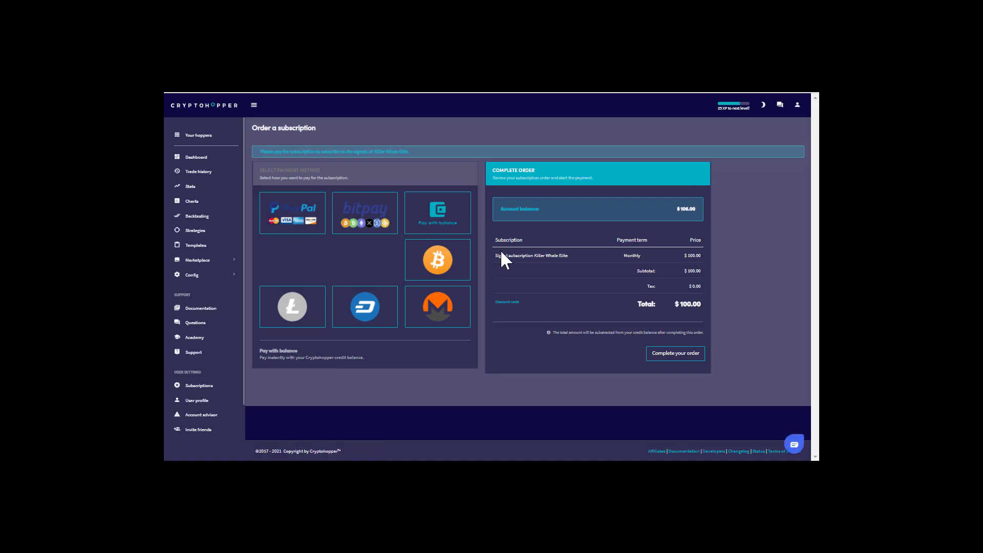
{"action": "left_click", "coordinate": [666, 353]}
{"action": "scroll", "coordinate": [600, 286], "scroll_direction": "down", "scroll_amount": 2}
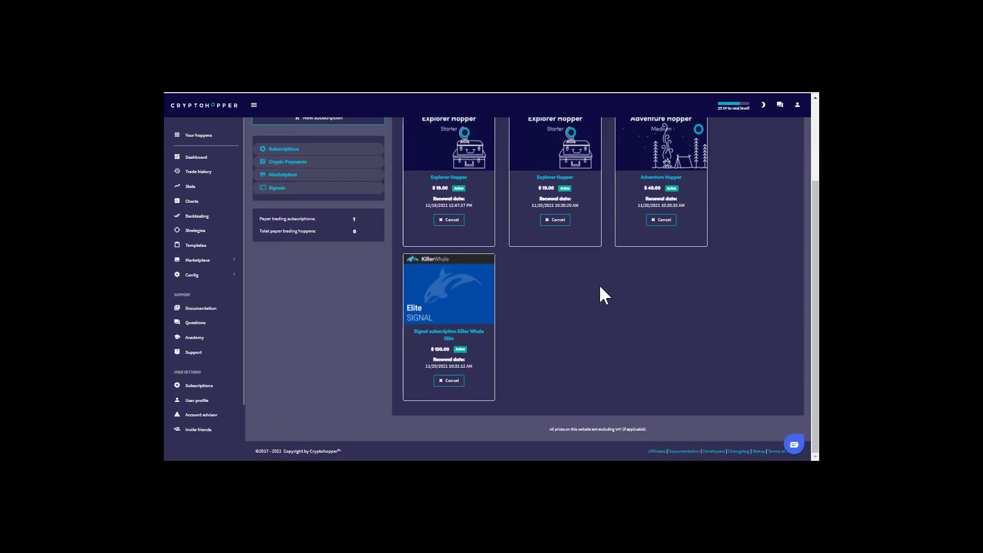
{"action": "scroll", "coordinate": [601, 289], "scroll_direction": "up", "scroll_amount": 2}
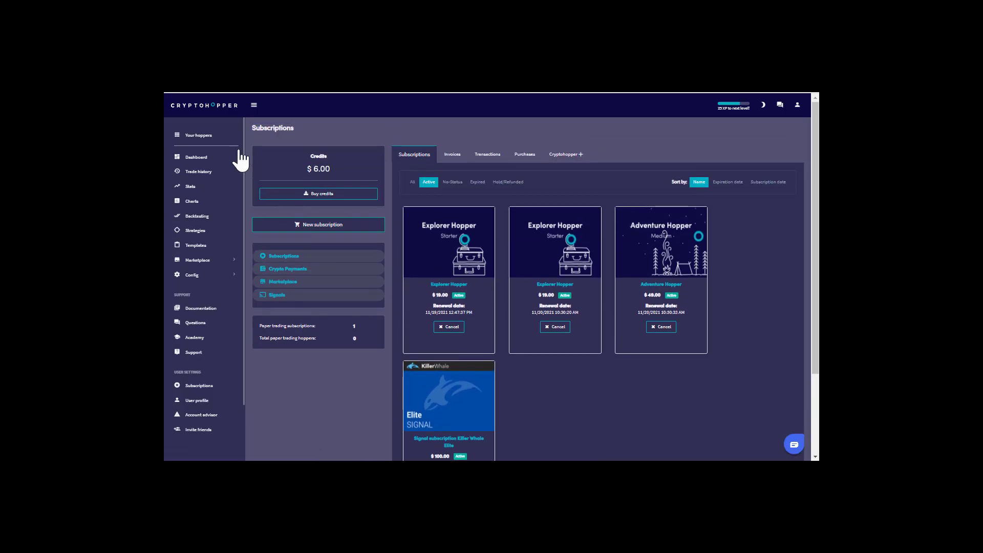
Create a trading hopper from the KuCoin | USDT template with paper trading enabled
{"action": "left_click", "coordinate": [210, 143]}
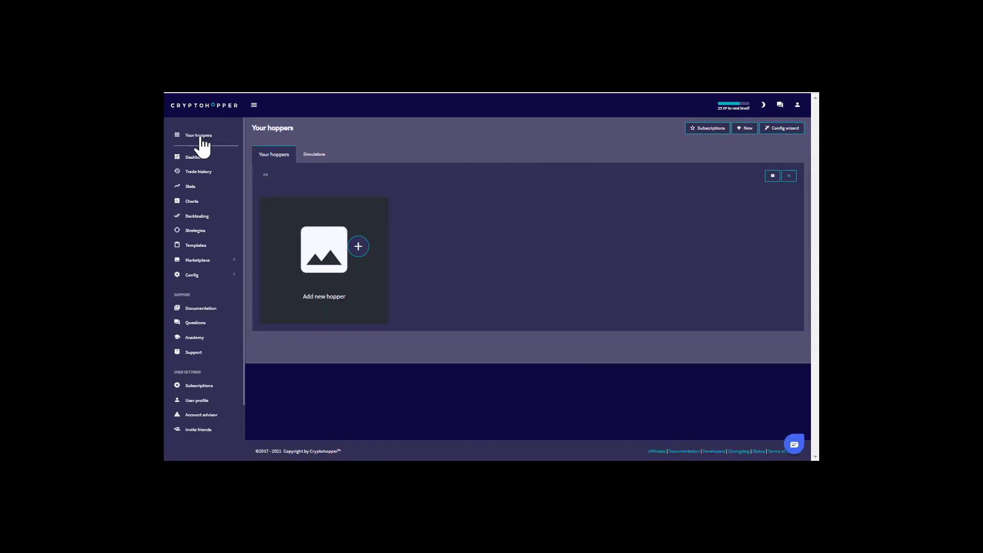
{"action": "left_click", "coordinate": [359, 247]}
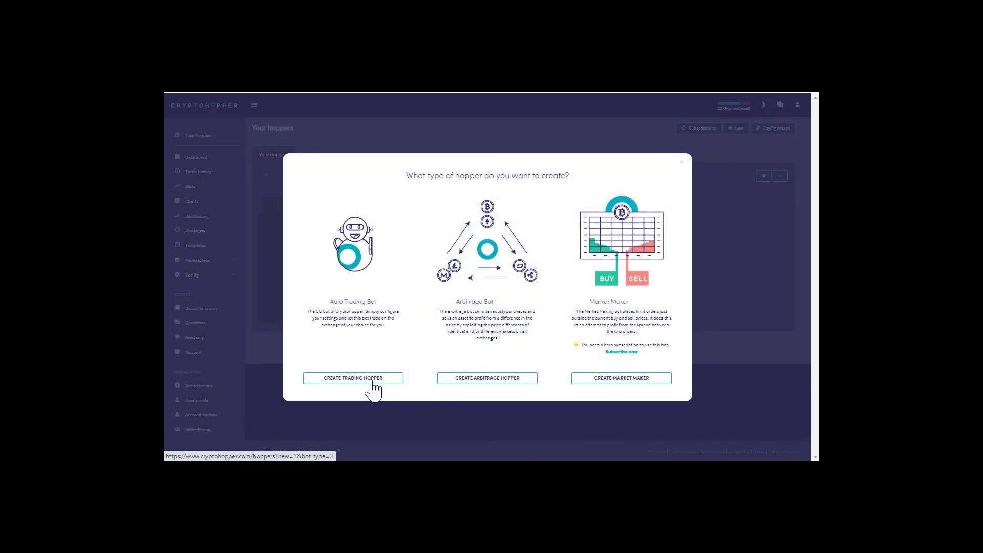
{"action": "left_click", "coordinate": [373, 383]}
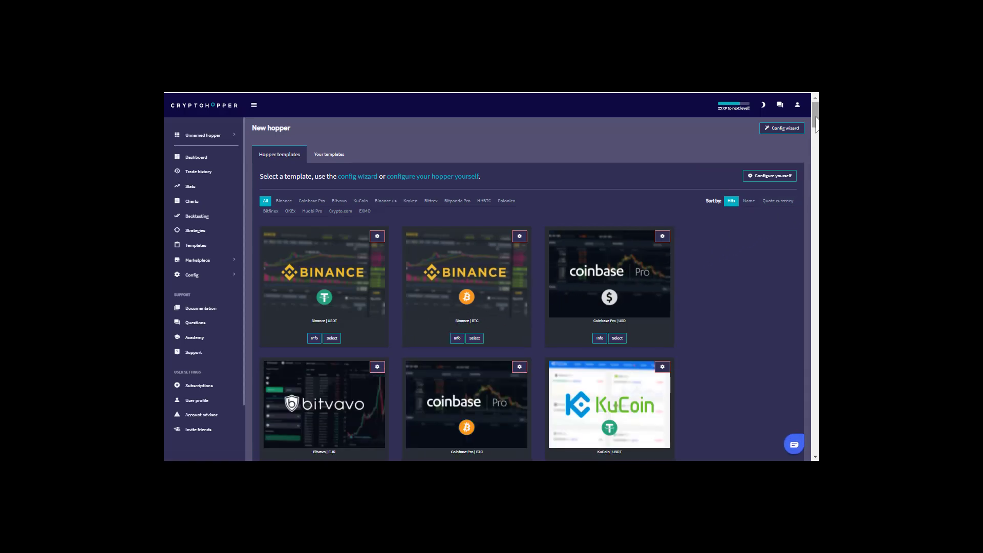
{"action": "left_click_drag", "start_coordinate": [816, 124], "coordinate": [816, 137]}
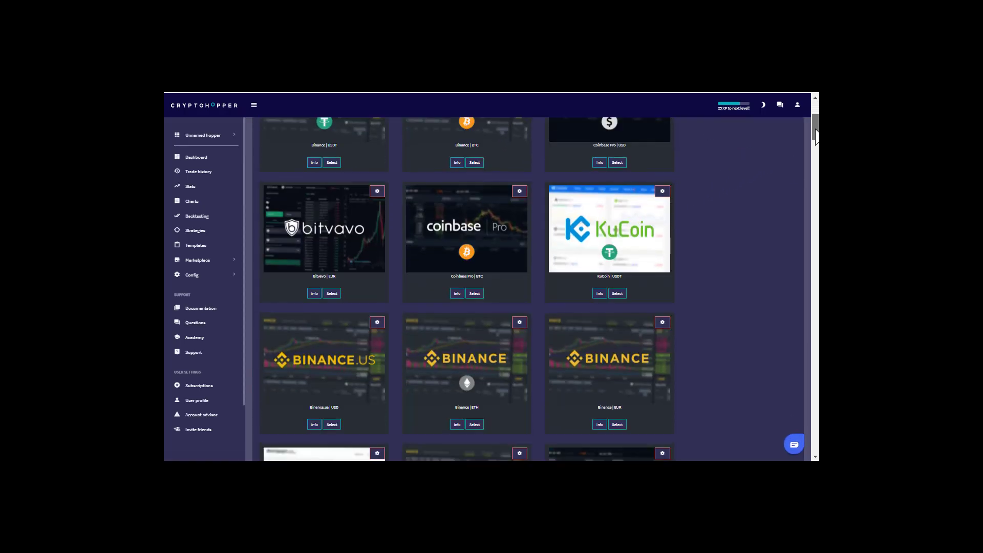
{"action": "left_click", "coordinate": [618, 287]}
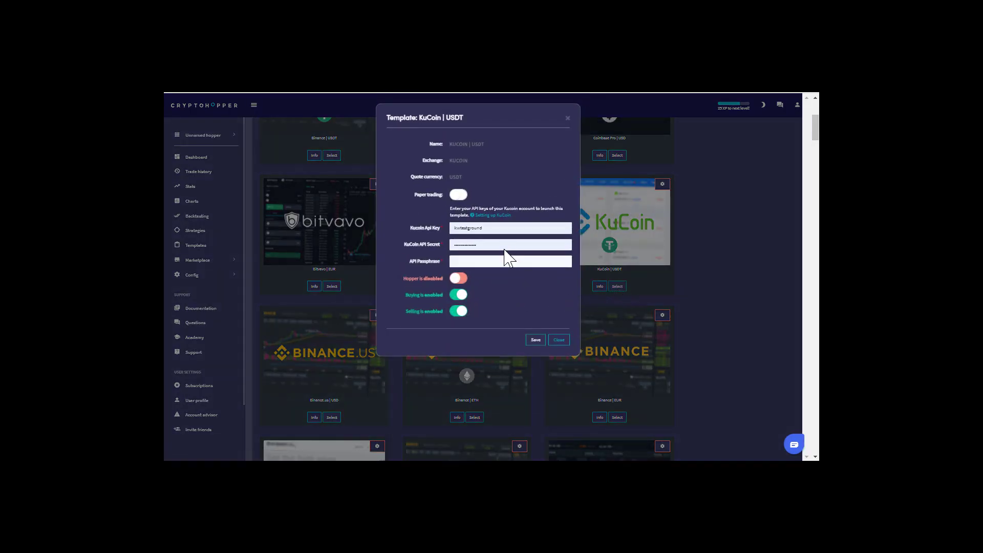
{"action": "left_click", "coordinate": [452, 195]}
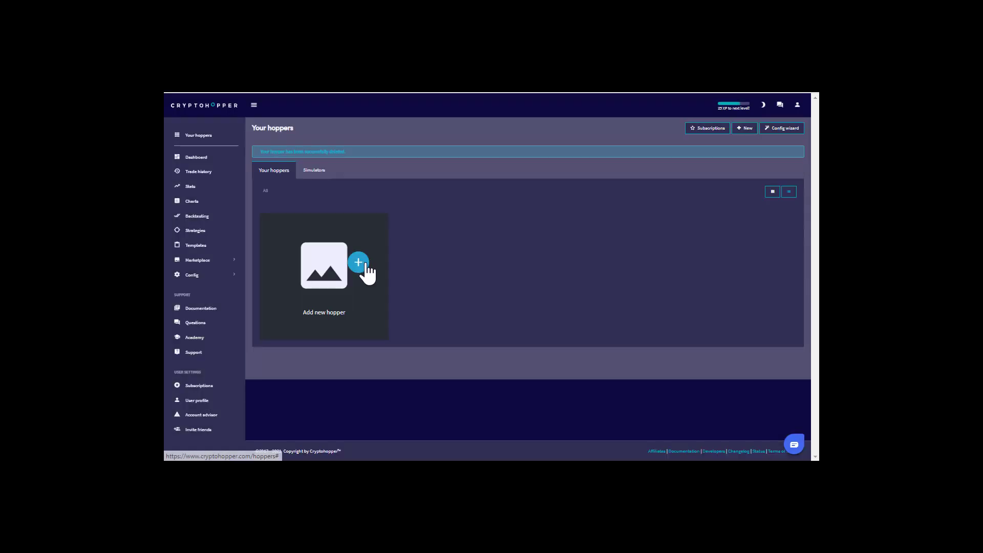
{"action": "left_click", "coordinate": [362, 270]}
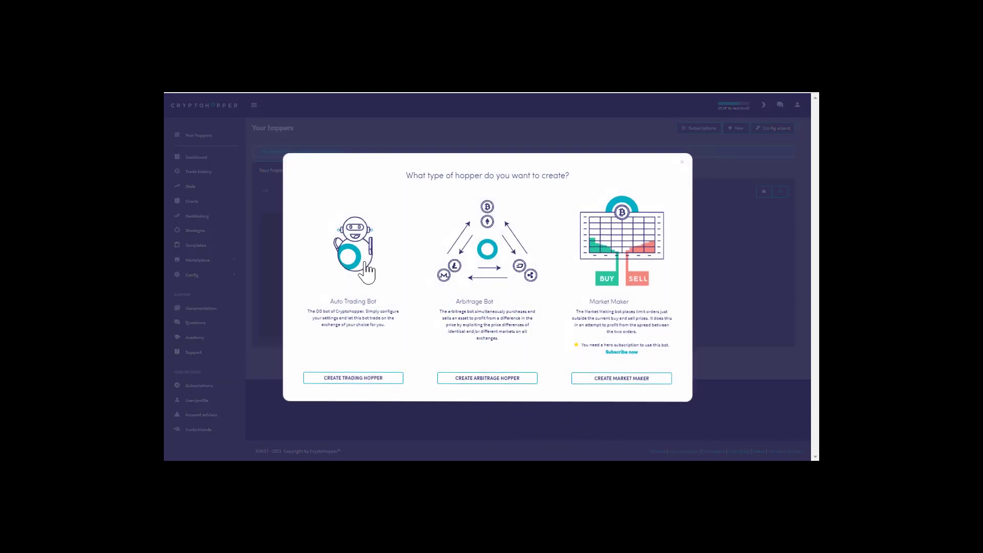
Create a trading hopper from the KuCoin | BTC template with paper trading enabled
{"action": "left_click", "coordinate": [347, 380]}
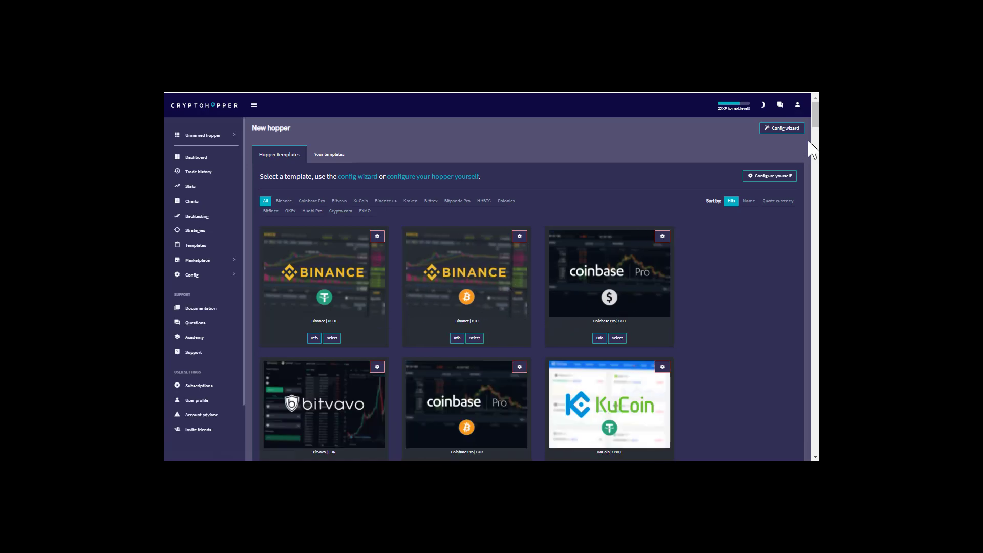
{"action": "left_click_drag", "start_coordinate": [814, 117], "coordinate": [817, 164]}
{"action": "left_click", "coordinate": [620, 269]}
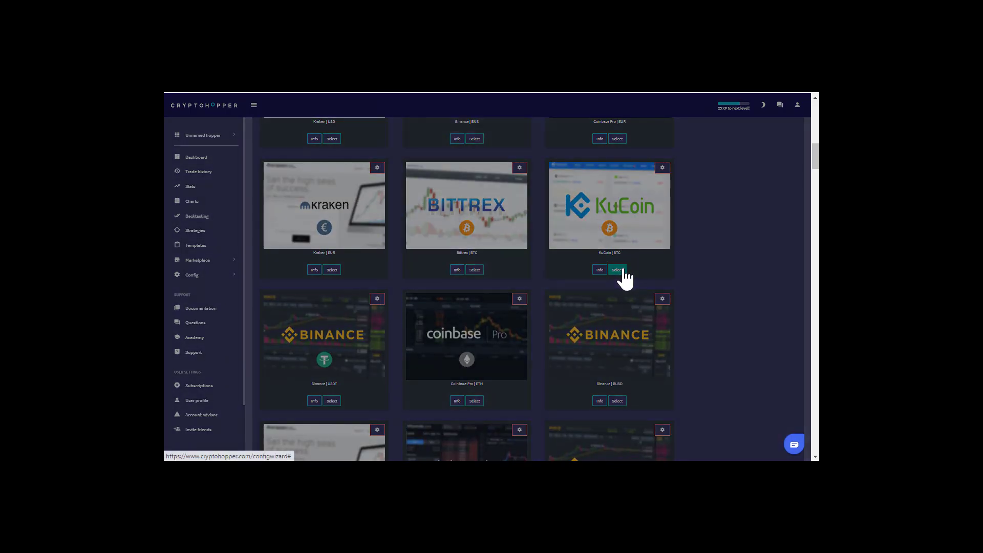
{"action": "left_click", "coordinate": [458, 196]}
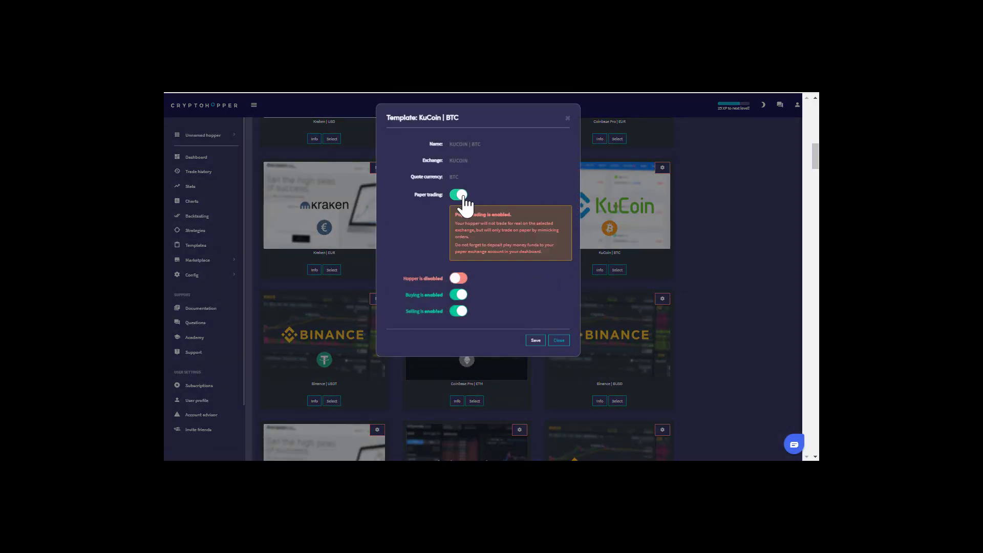
{"action": "left_click", "coordinate": [535, 341]}
Return to the list of all hoppers and start adding another hopper
{"action": "left_click", "coordinate": [219, 136]}
{"action": "left_click", "coordinate": [215, 149]}
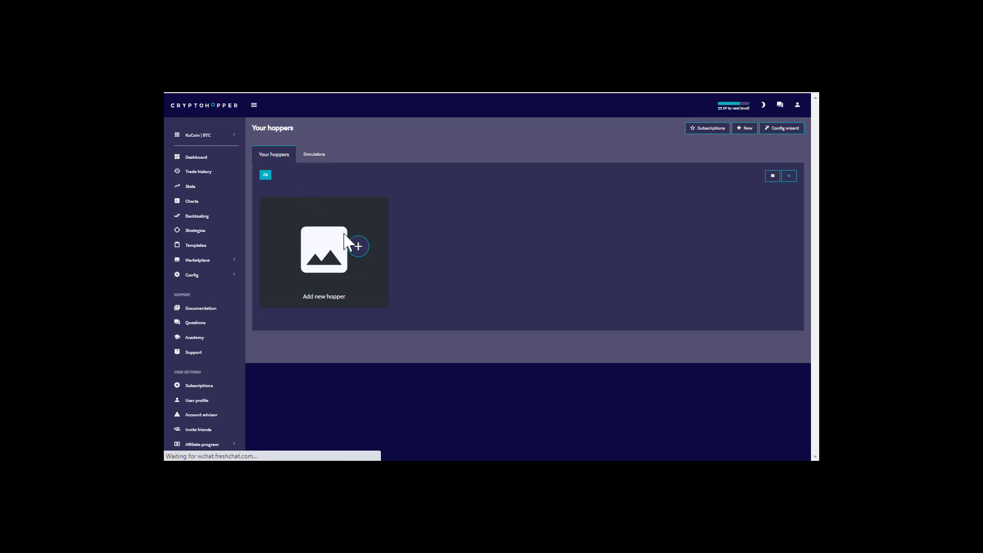
{"action": "left_click", "coordinate": [360, 249]}
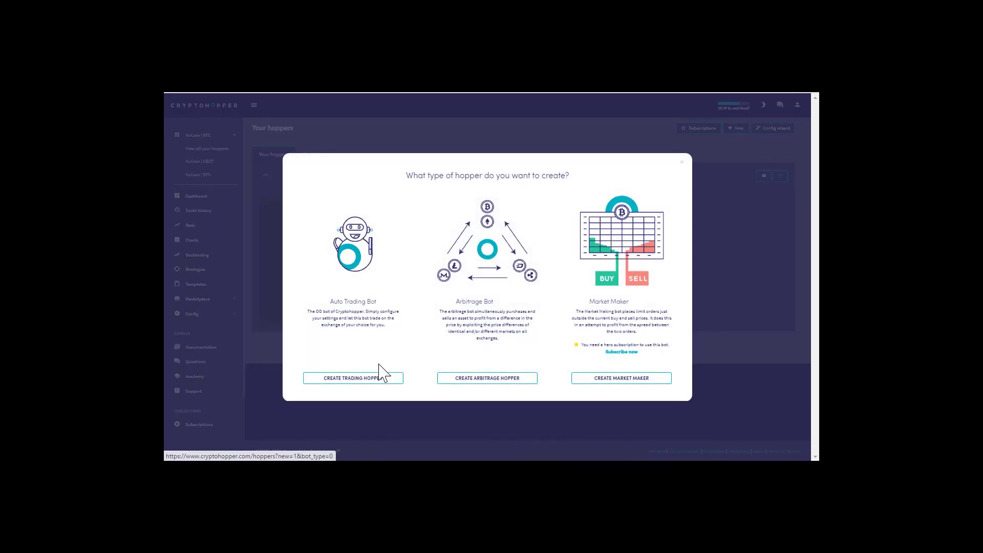
Filter templates to KuCoin and save a KuCoin | ETH trading hopper with paper trading on
{"action": "left_click", "coordinate": [373, 384]}
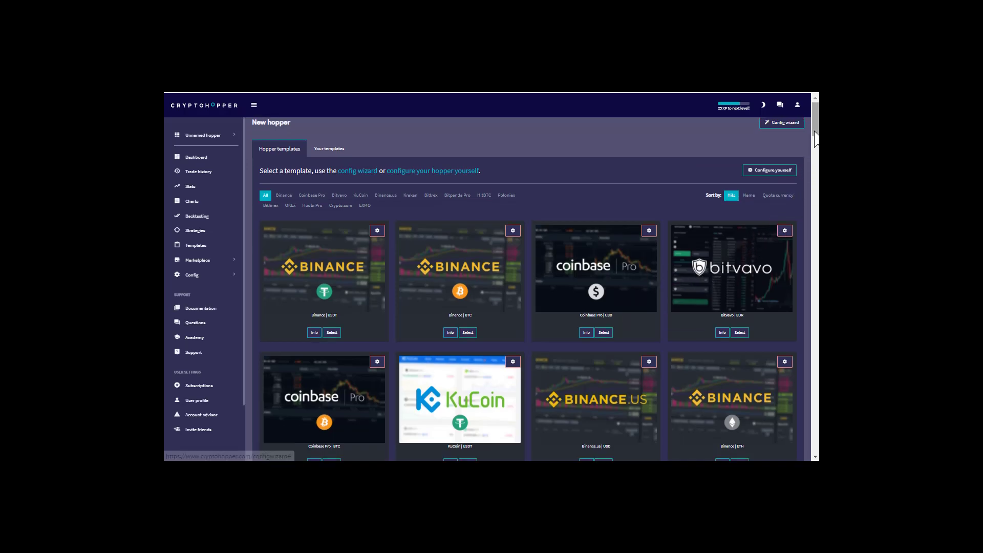
{"action": "scroll", "coordinate": [814, 147], "scroll_direction": "down", "scroll_amount": 2}
{"action": "scroll", "coordinate": [815, 150], "scroll_direction": "down", "scroll_amount": 2}
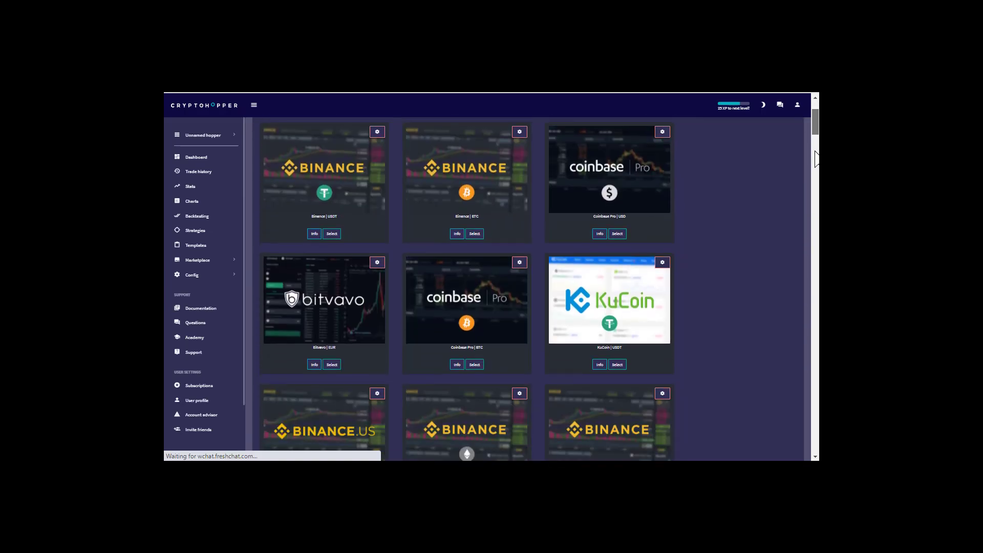
{"action": "scroll", "coordinate": [749, 146], "scroll_direction": "up", "scroll_amount": 3}
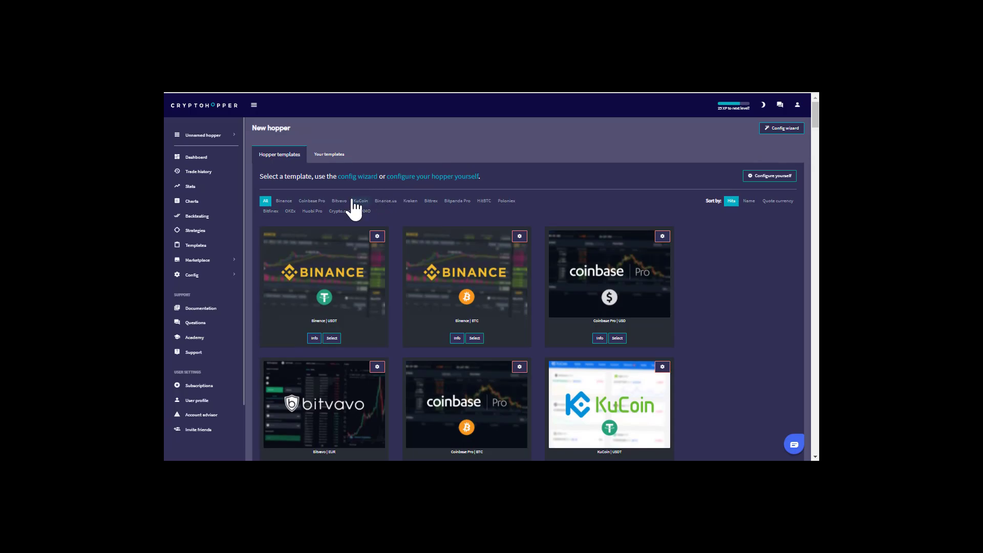
{"action": "left_click", "coordinate": [354, 201]}
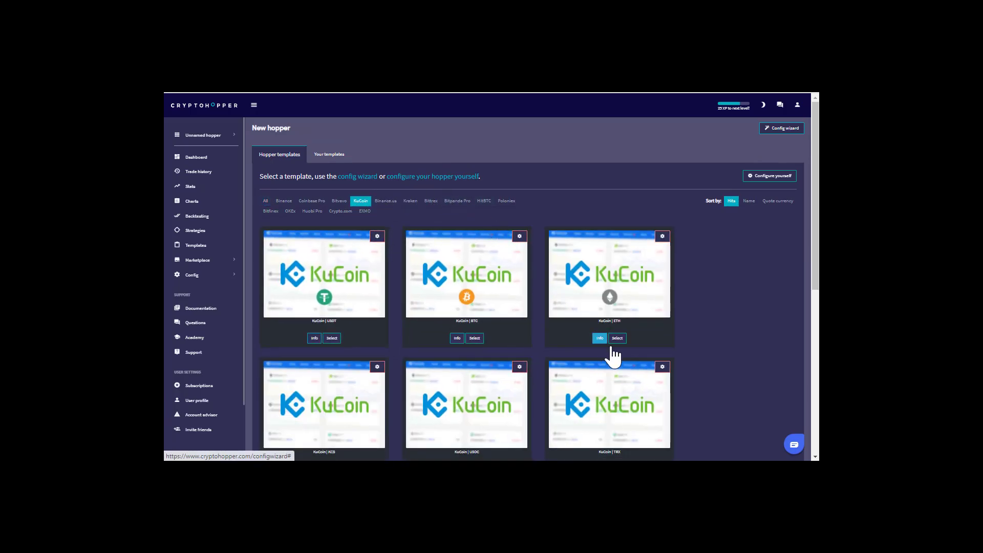
{"action": "left_click", "coordinate": [617, 339]}
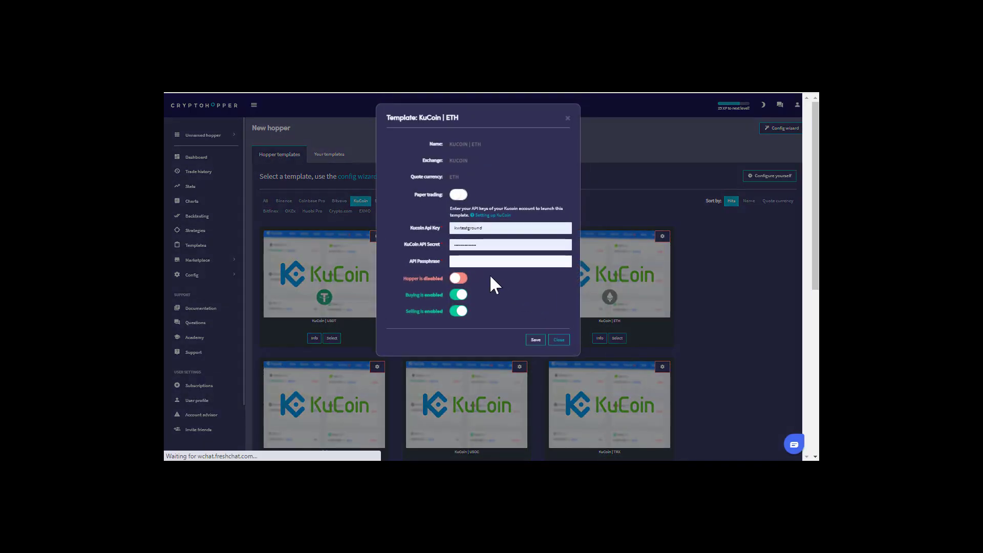
{"action": "left_click", "coordinate": [461, 194]}
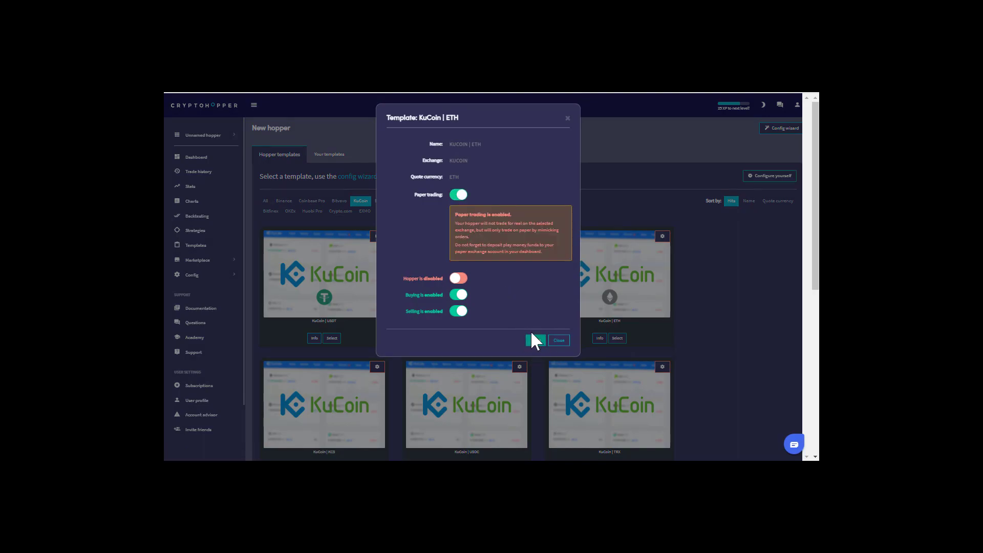
{"action": "left_click", "coordinate": [534, 338]}
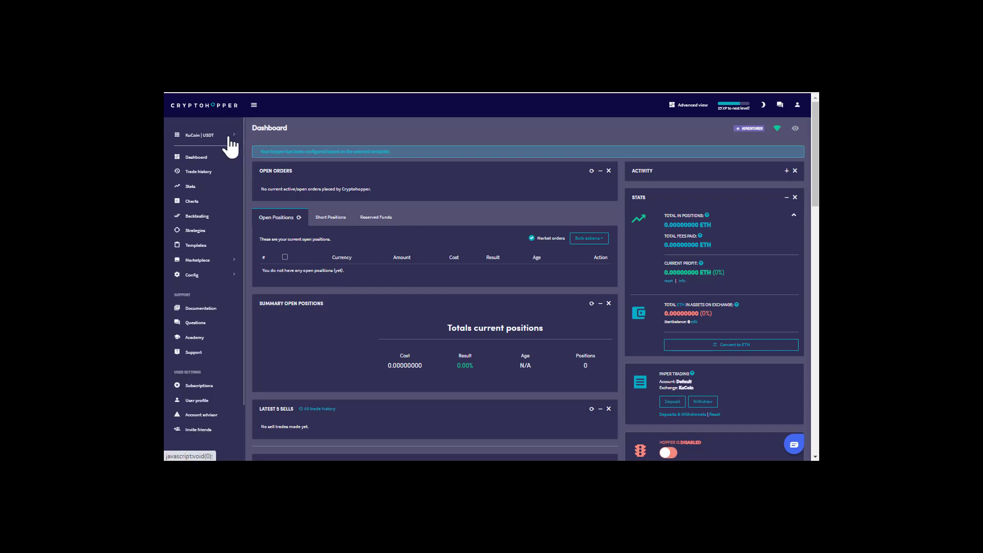
Search the Marketplace Templates page for 'killer whale'
{"action": "left_click", "coordinate": [213, 261]}
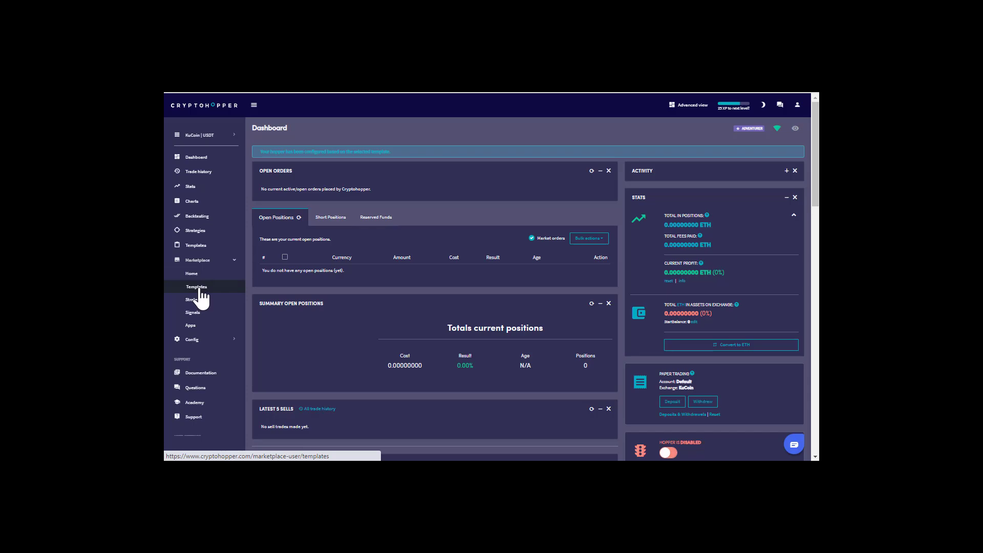
{"action": "left_click", "coordinate": [197, 287]}
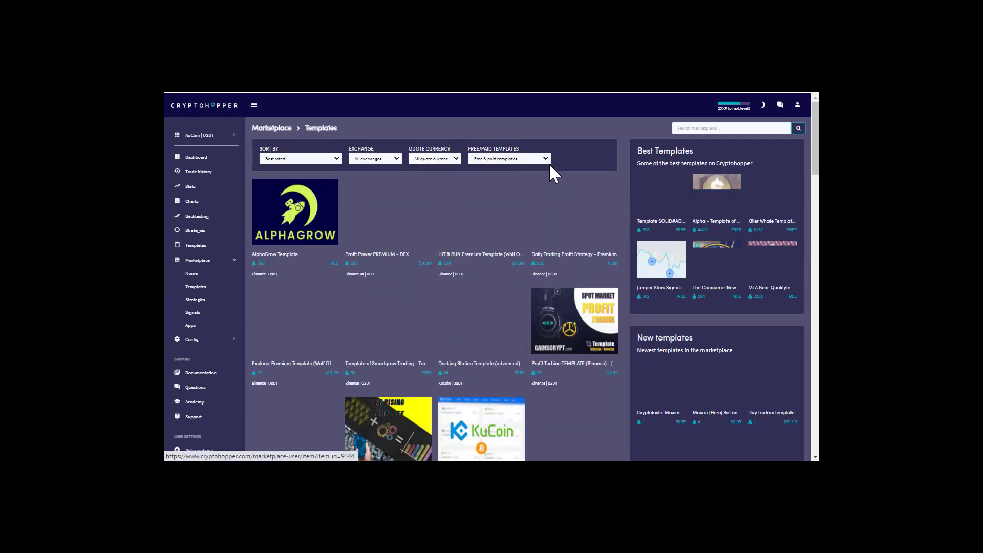
{"action": "left_click", "coordinate": [702, 128]}
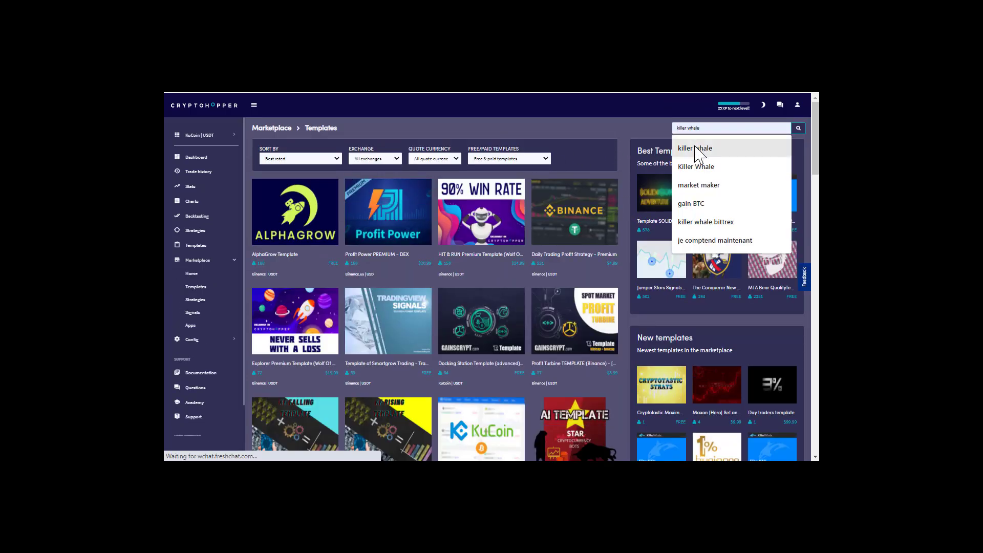
{"action": "left_click", "coordinate": [706, 147]}
{"action": "left_click", "coordinate": [800, 129]}
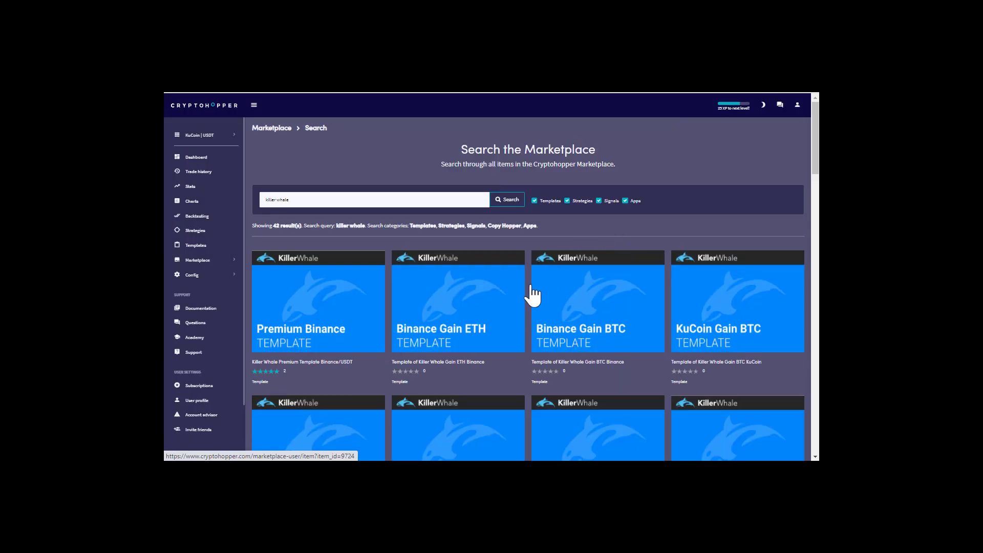
Limit results to templates and download the Killer Whale Elite KuCoin template
{"action": "left_click", "coordinate": [566, 201]}
{"action": "left_click", "coordinate": [598, 201]}
{"action": "left_click", "coordinate": [625, 202]}
{"action": "left_click", "coordinate": [510, 202]}
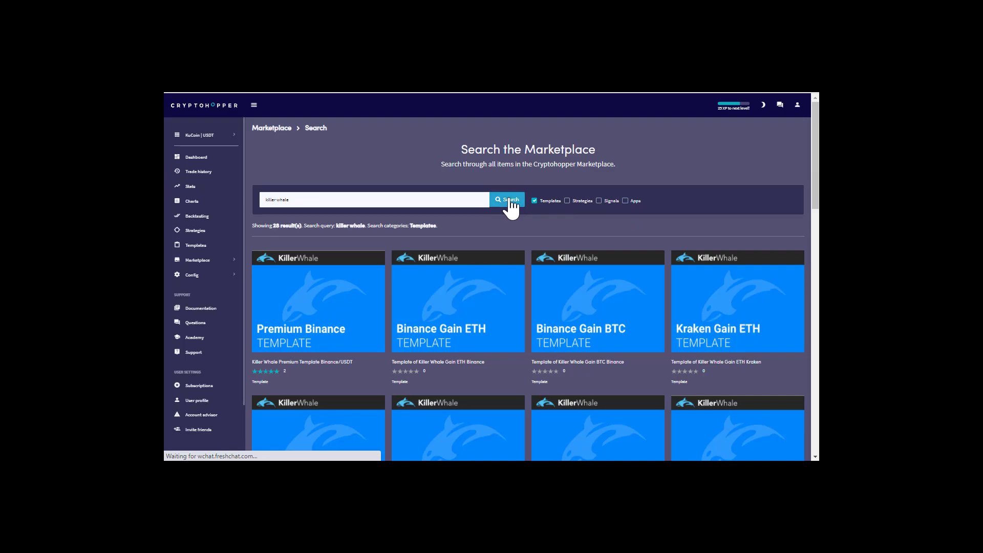
{"action": "left_click_drag", "start_coordinate": [816, 155], "coordinate": [801, 246]}
{"action": "left_click", "coordinate": [725, 303]}
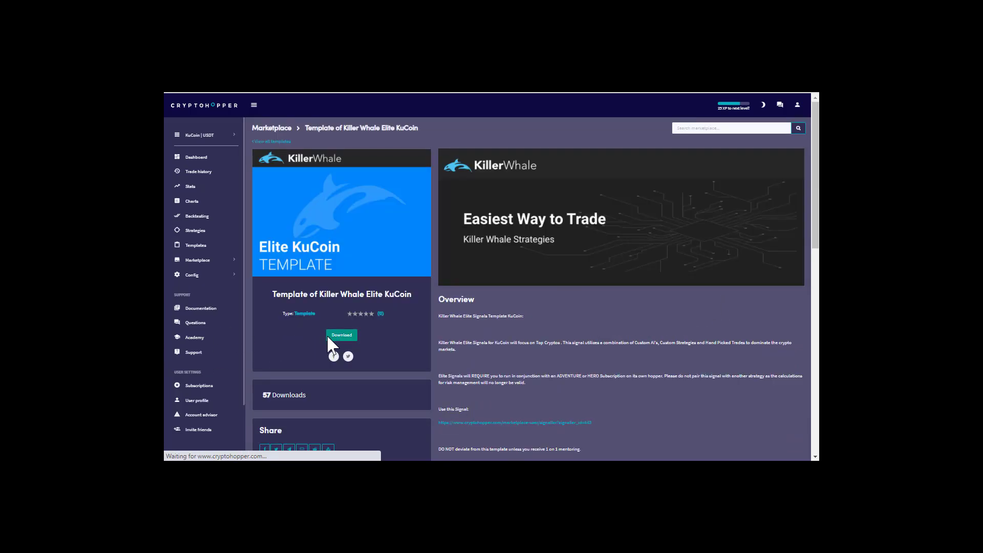
{"action": "left_click", "coordinate": [340, 336]}
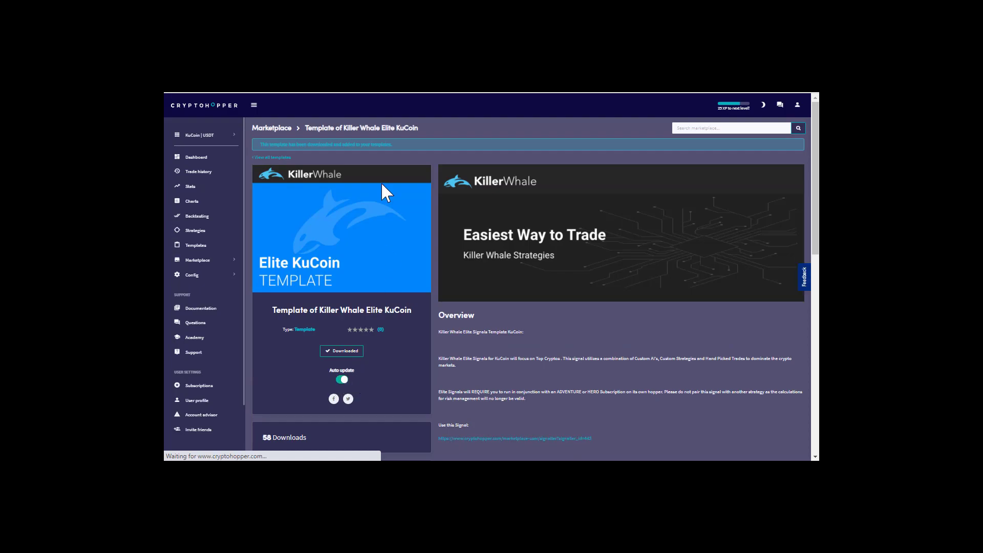
{"action": "left_click", "coordinate": [696, 128]}
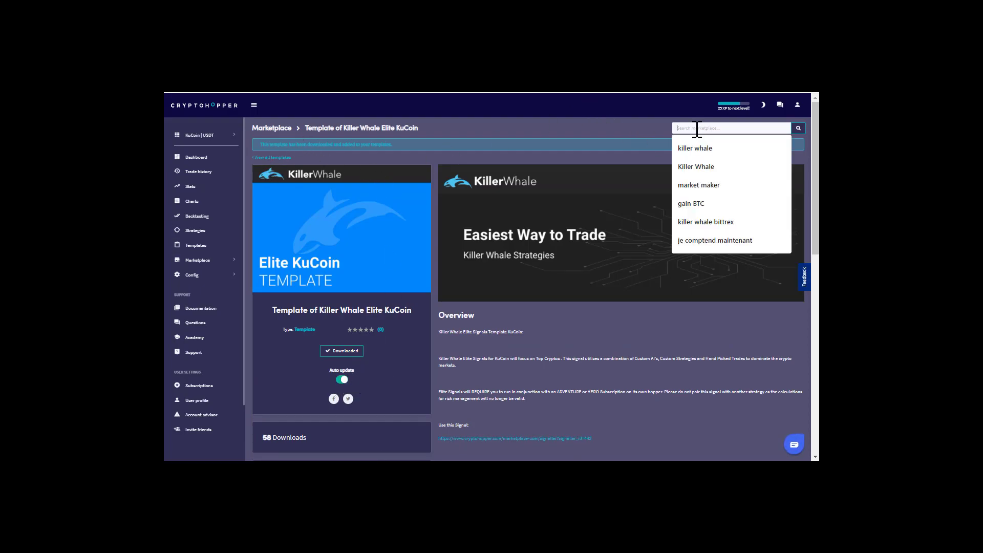
Search 'killer whale' with only templates included and download the Killer Whale Elite BTC template
{"action": "left_click", "coordinate": [702, 165]}
{"action": "left_click", "coordinate": [800, 130]}
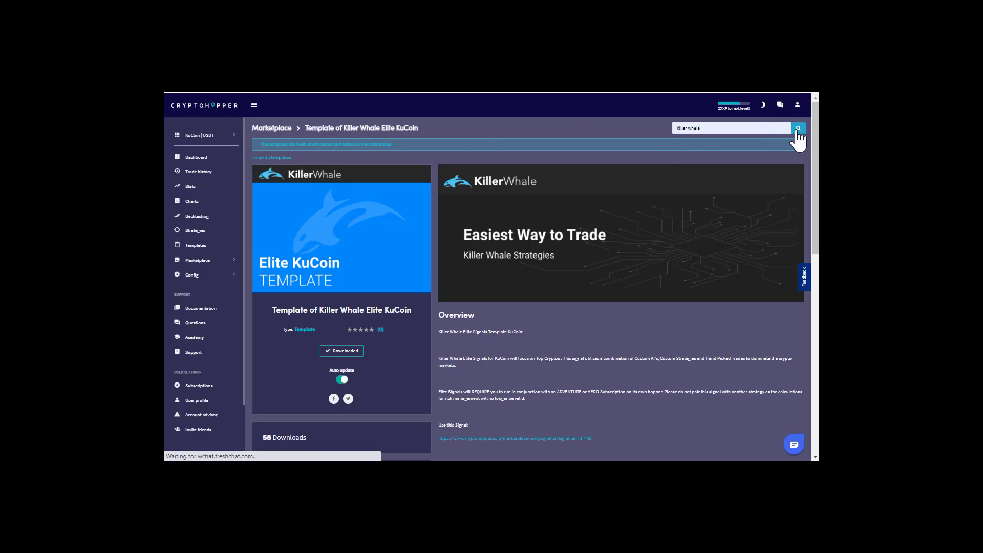
{"action": "left_click", "coordinate": [567, 201]}
{"action": "left_click", "coordinate": [598, 201]}
{"action": "left_click", "coordinate": [625, 201]}
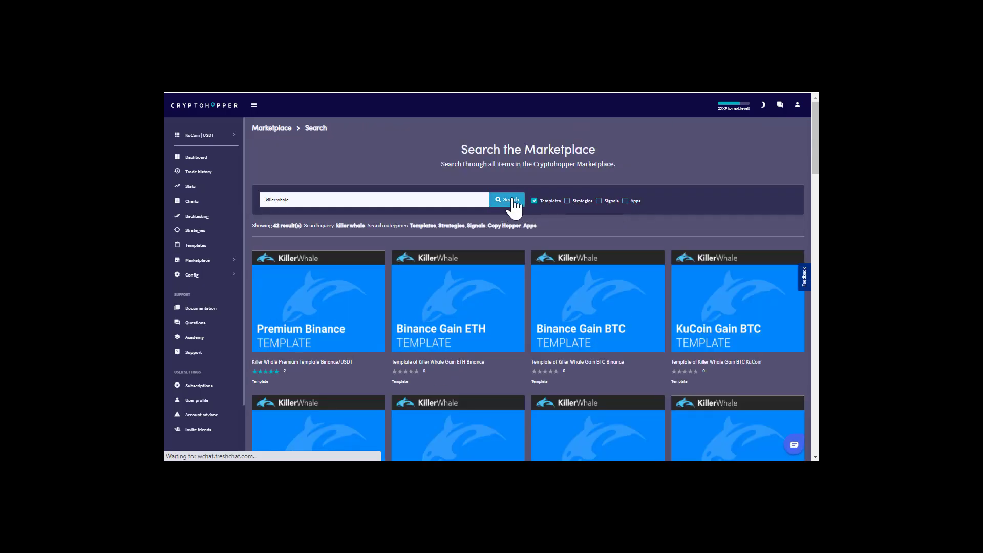
{"action": "left_click", "coordinate": [514, 203]}
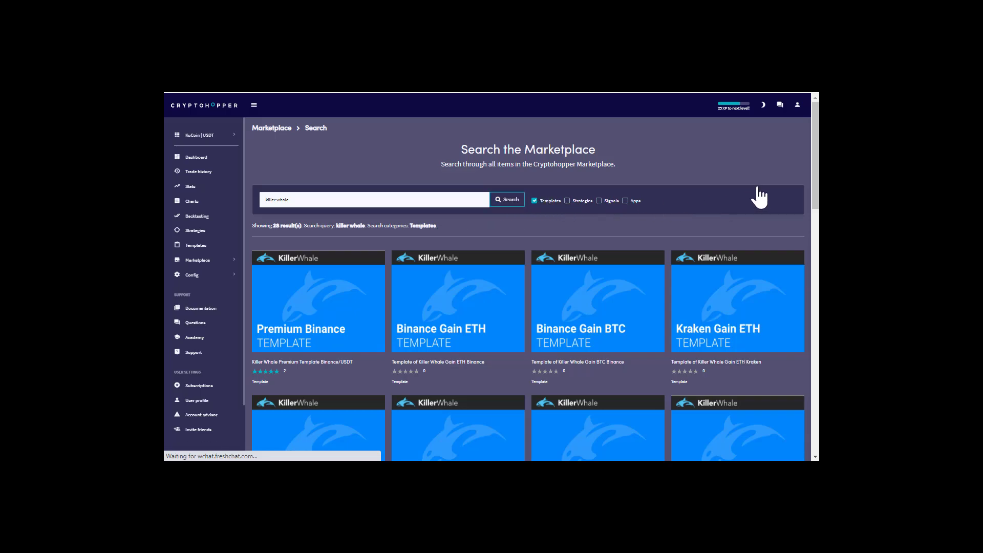
{"action": "left_click_drag", "start_coordinate": [815, 166], "coordinate": [794, 300]}
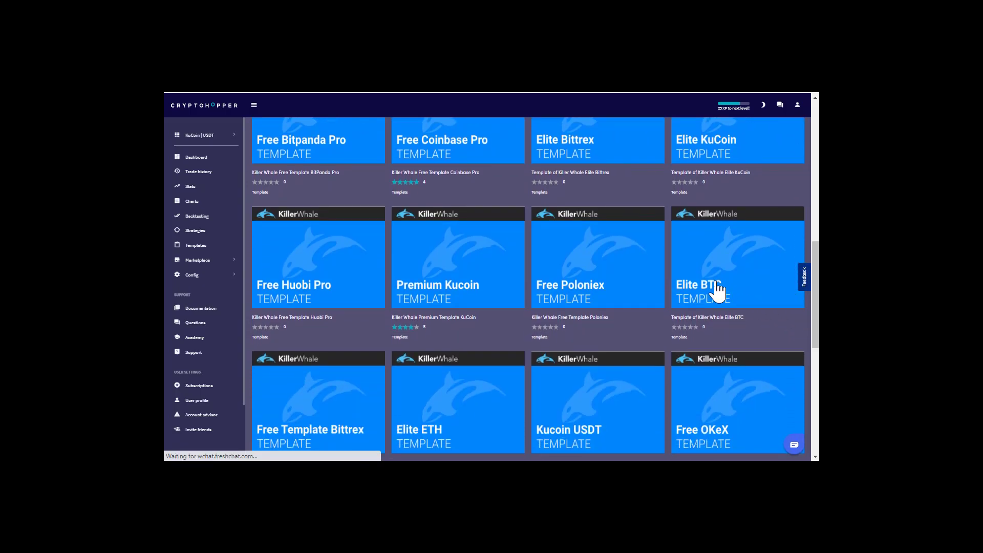
{"action": "left_click", "coordinate": [681, 280]}
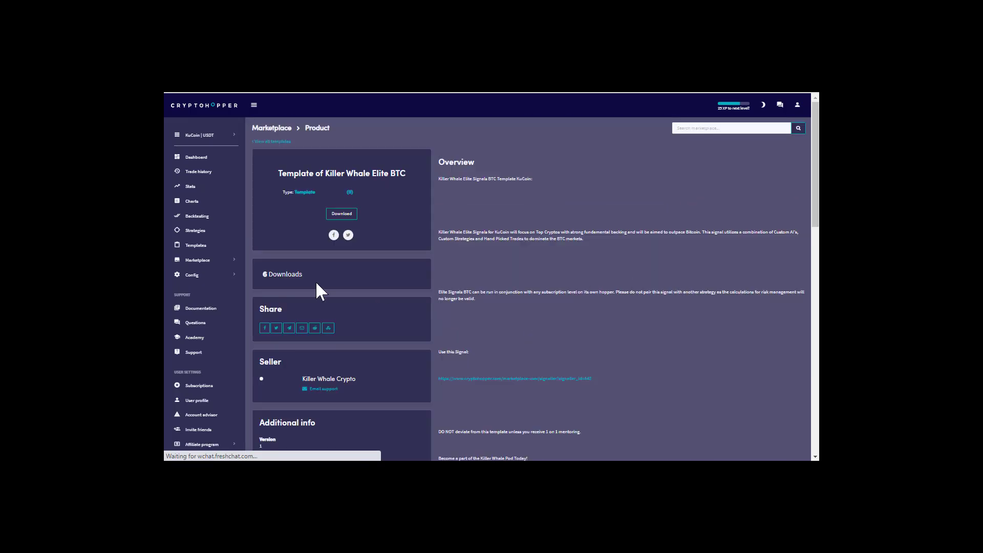
{"action": "left_click", "coordinate": [342, 335]}
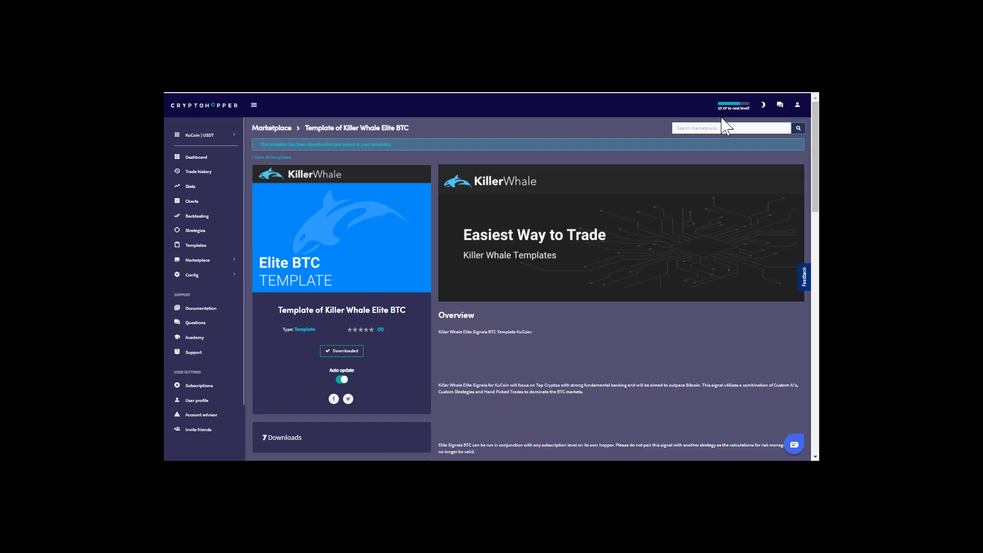
Search the marketplace for 'killer whale', limited to Templates only
{"action": "left_click", "coordinate": [687, 128]}
{"action": "left_click", "coordinate": [694, 148]}
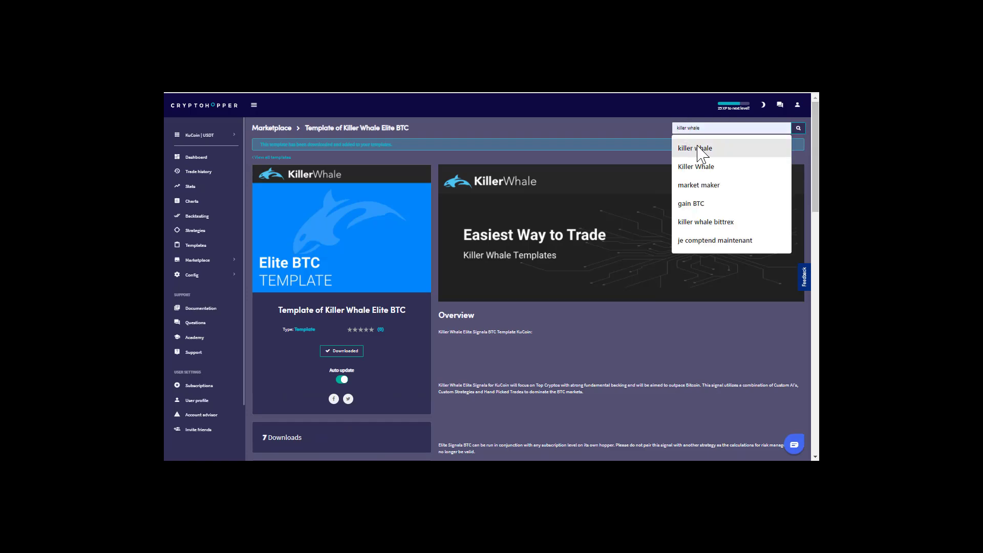
{"action": "left_click", "coordinate": [800, 129]}
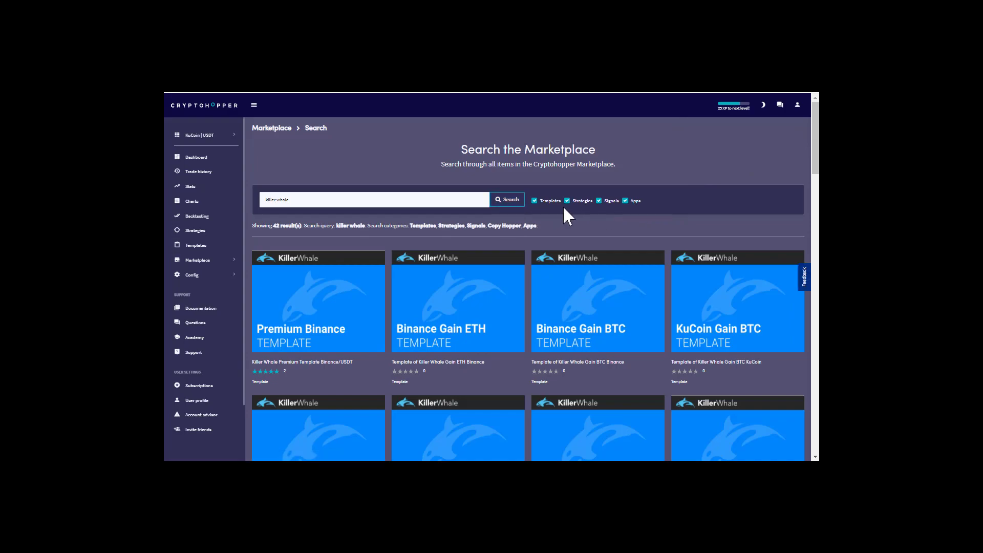
{"action": "left_click", "coordinate": [567, 201]}
{"action": "left_click", "coordinate": [599, 201]}
{"action": "left_click", "coordinate": [625, 200]}
{"action": "left_click", "coordinate": [514, 201]}
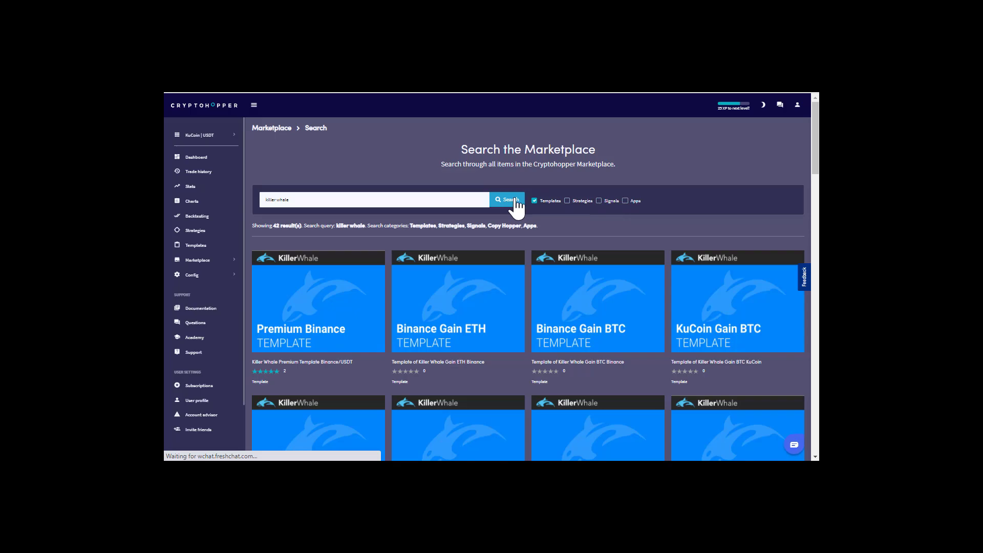
{"action": "left_click_drag", "start_coordinate": [817, 160], "coordinate": [813, 312]}
Download the Killer Whale Elite ETH template with auto update on, then return to the dashboard
{"action": "left_click", "coordinate": [457, 360]}
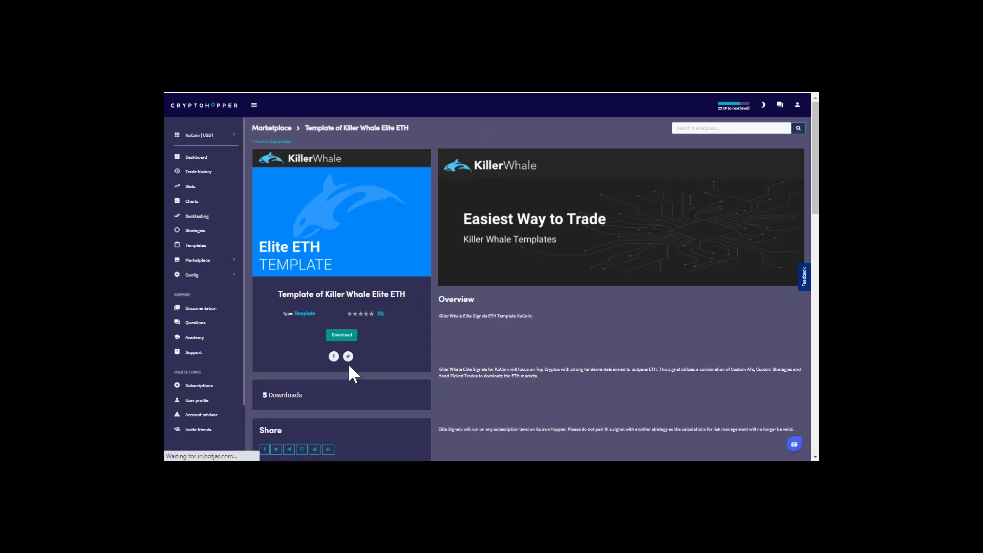
{"action": "left_click", "coordinate": [342, 336]}
{"action": "left_click", "coordinate": [341, 380]}
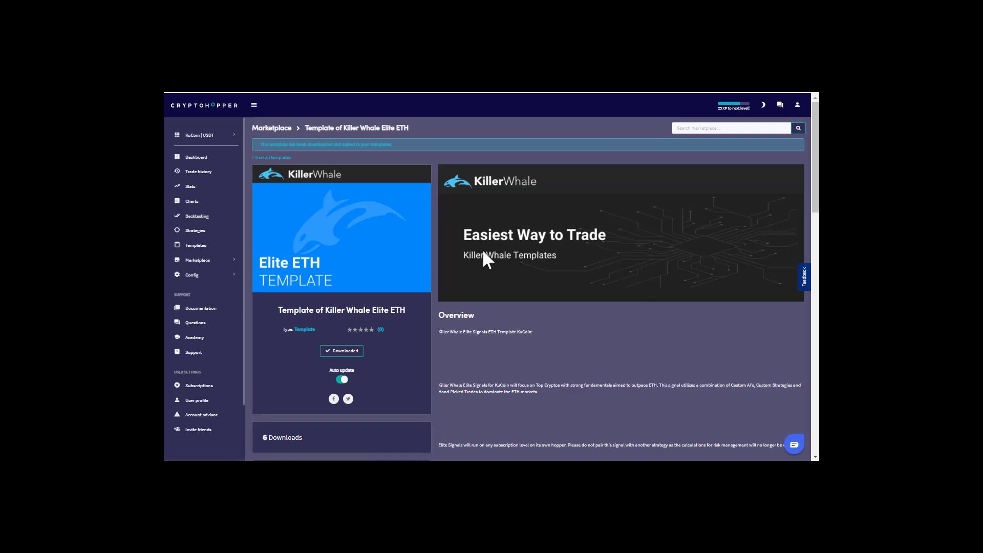
{"action": "left_click", "coordinate": [199, 164]}
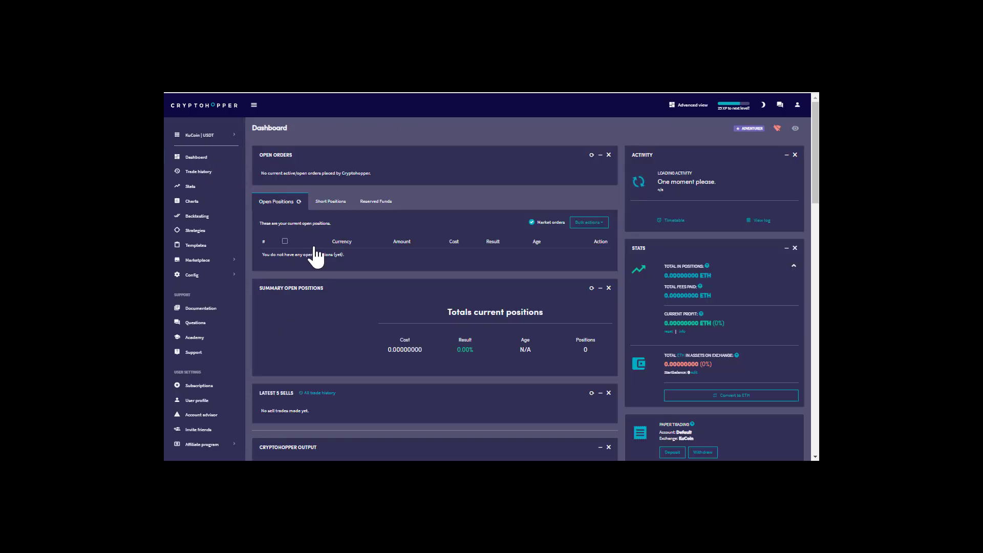
Open the hoppers' subscription assignments and unassign the Adventure and first Explorer subscriptions
{"action": "left_click", "coordinate": [216, 144]}
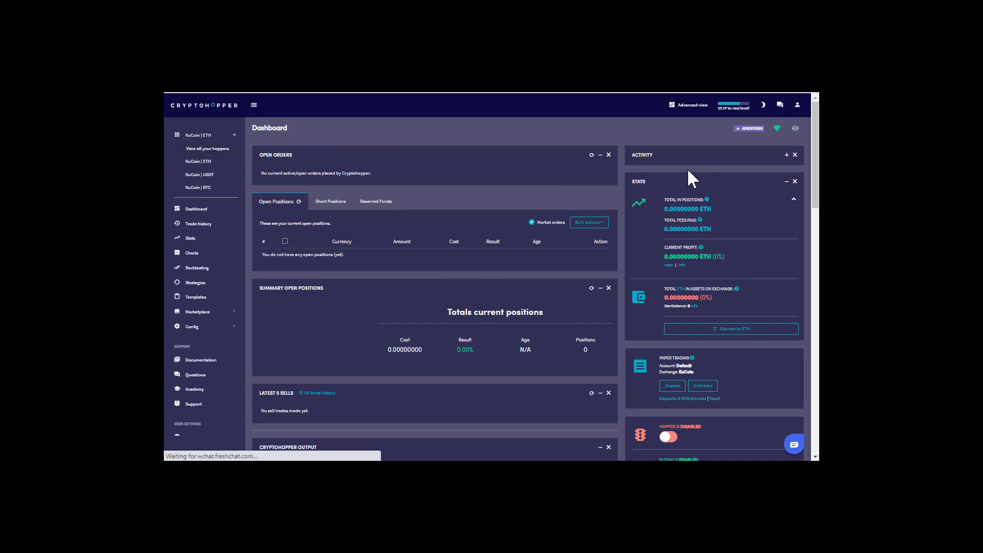
{"action": "left_click", "coordinate": [711, 129]}
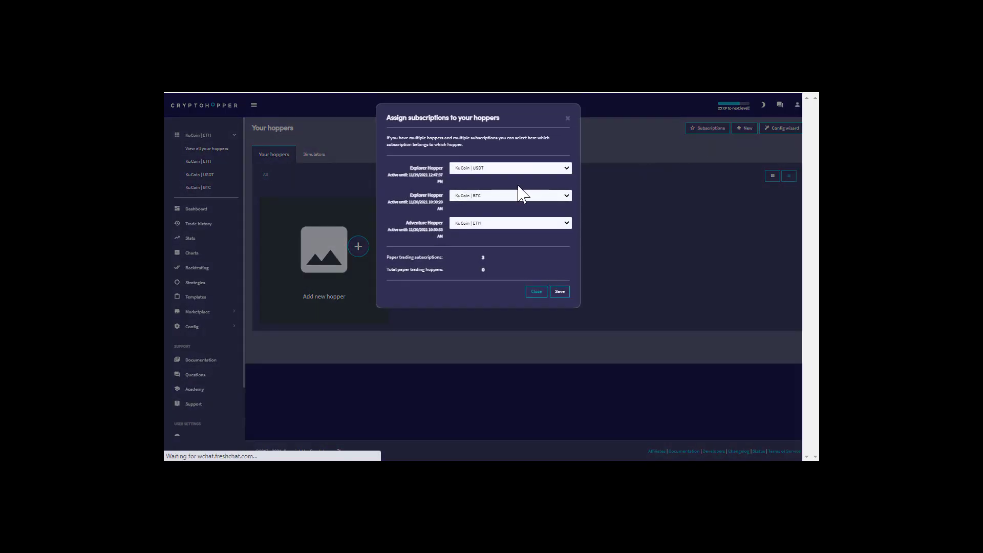
{"action": "left_click", "coordinate": [492, 224]}
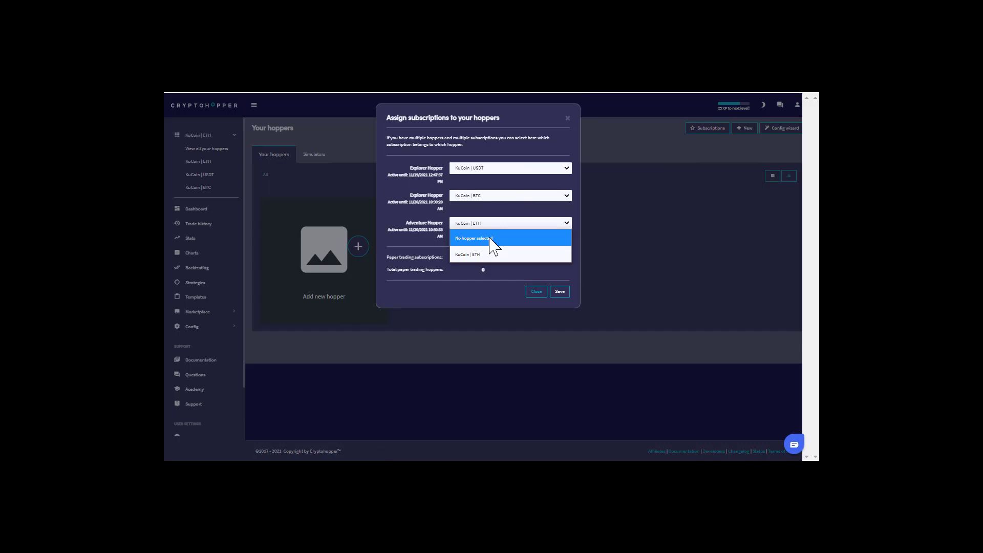
{"action": "left_click", "coordinate": [492, 239]}
{"action": "left_click", "coordinate": [494, 169]}
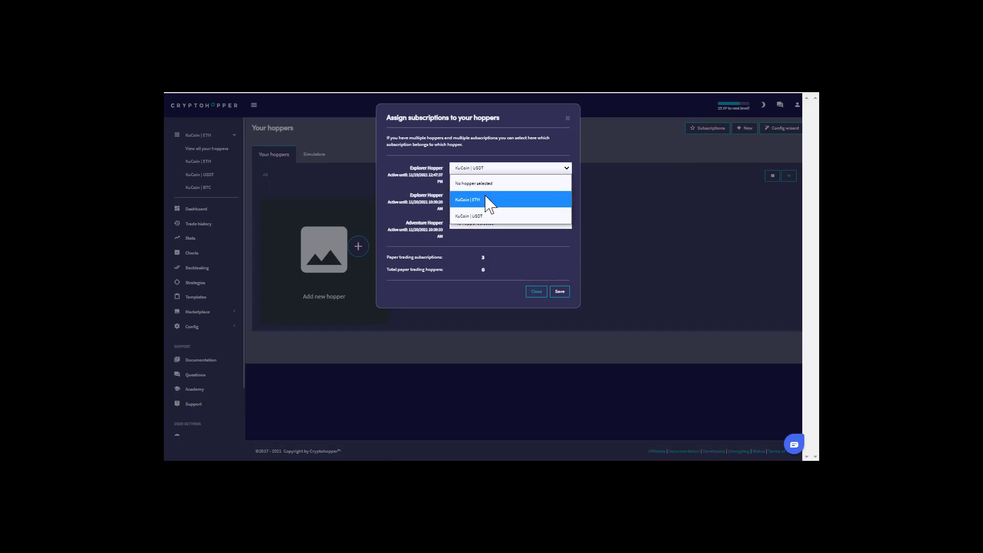
{"action": "left_click", "coordinate": [488, 187]}
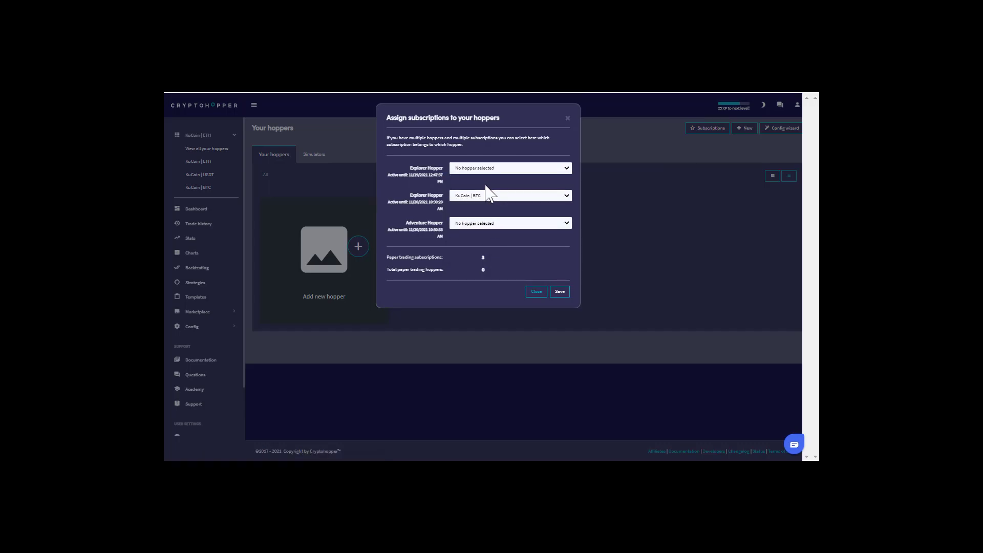
Assign Adventure Hopper to KuCoin | USDT and Explorer to KuCoin | ETH, then save
{"action": "left_click", "coordinate": [478, 223]}
{"action": "left_click", "coordinate": [478, 266]}
{"action": "left_click", "coordinate": [483, 169]}
{"action": "left_click", "coordinate": [475, 204]}
{"action": "left_click", "coordinate": [560, 292]}
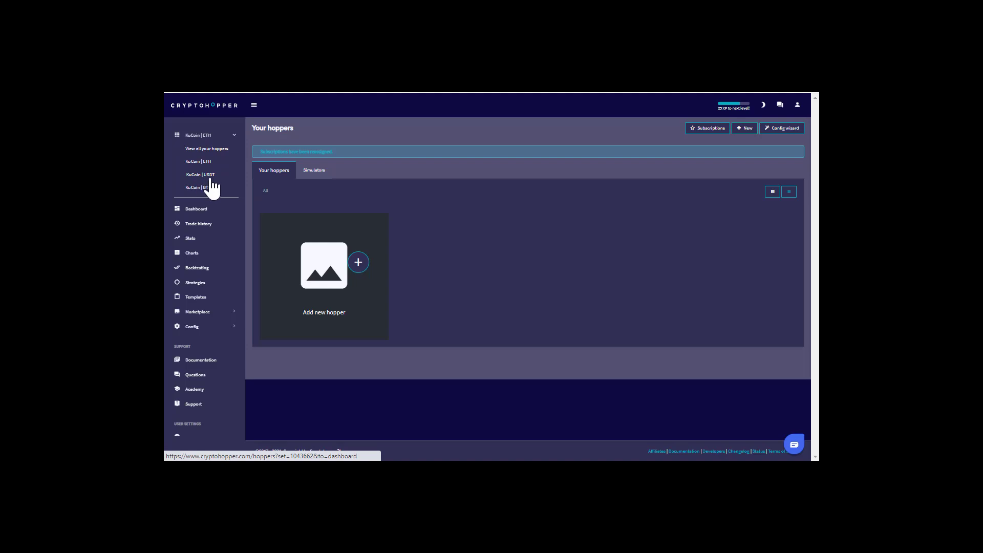
Open the KuCoin | USDT hopper's base configuration
{"action": "left_click", "coordinate": [212, 176]}
{"action": "left_click", "coordinate": [209, 274]}
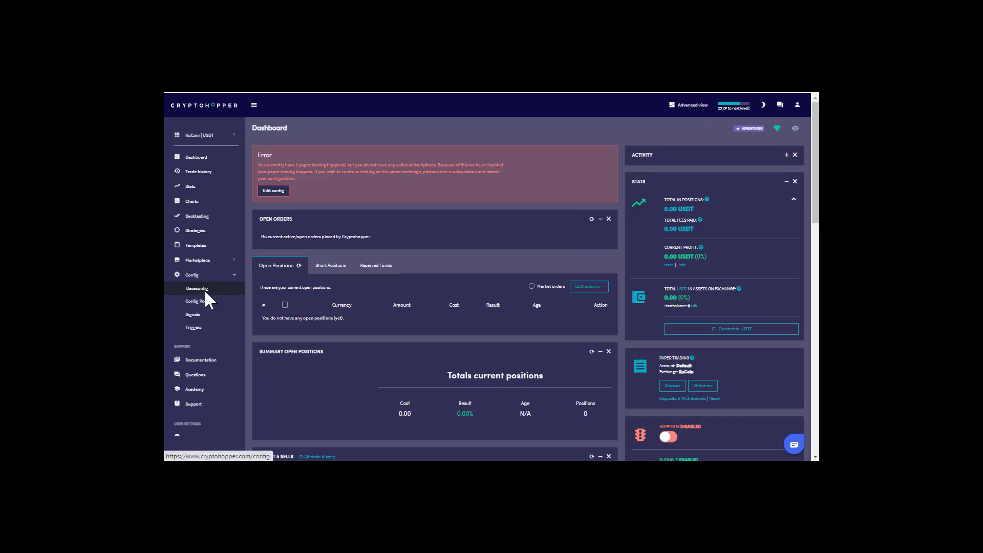
{"action": "left_click", "coordinate": [205, 289]}
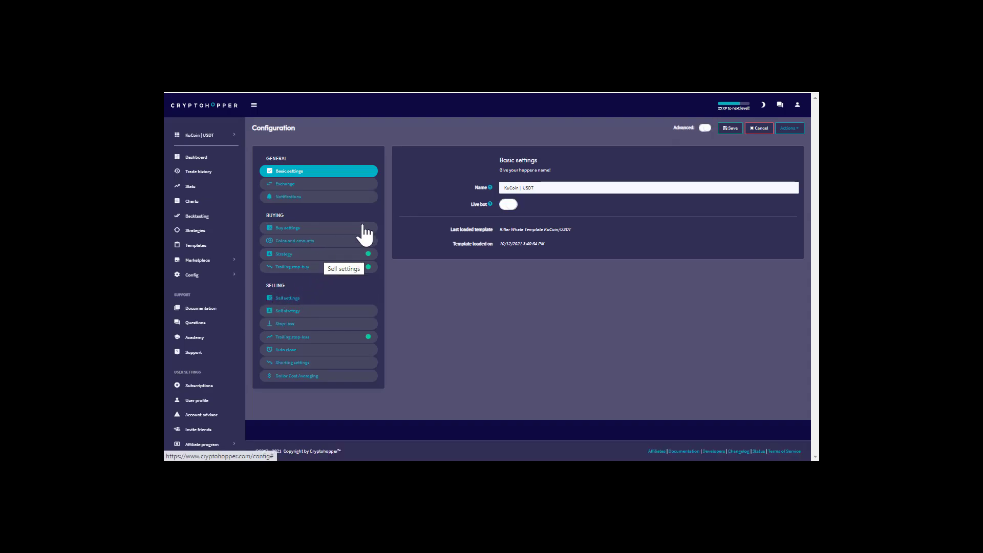
Load the Template of Killer Whale Elite KuCoin into the hopper
{"action": "left_click", "coordinate": [796, 131]}
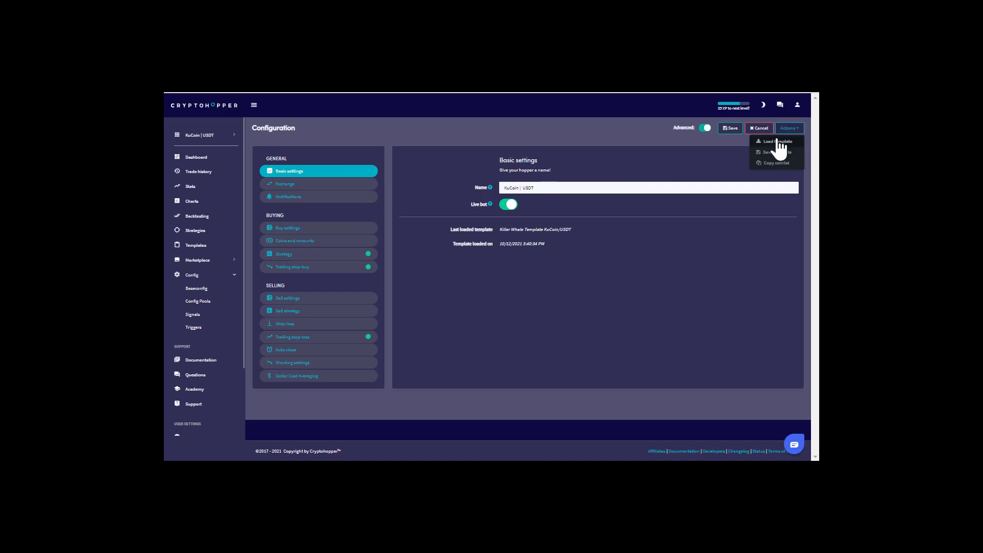
{"action": "left_click", "coordinate": [778, 141]}
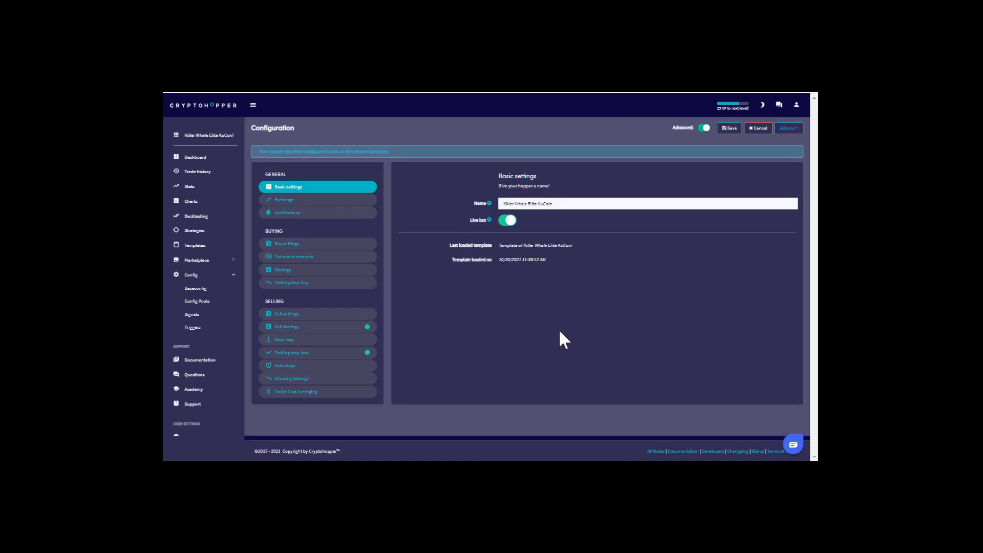
{"action": "left_click", "coordinate": [792, 132]}
{"action": "left_click", "coordinate": [778, 142]}
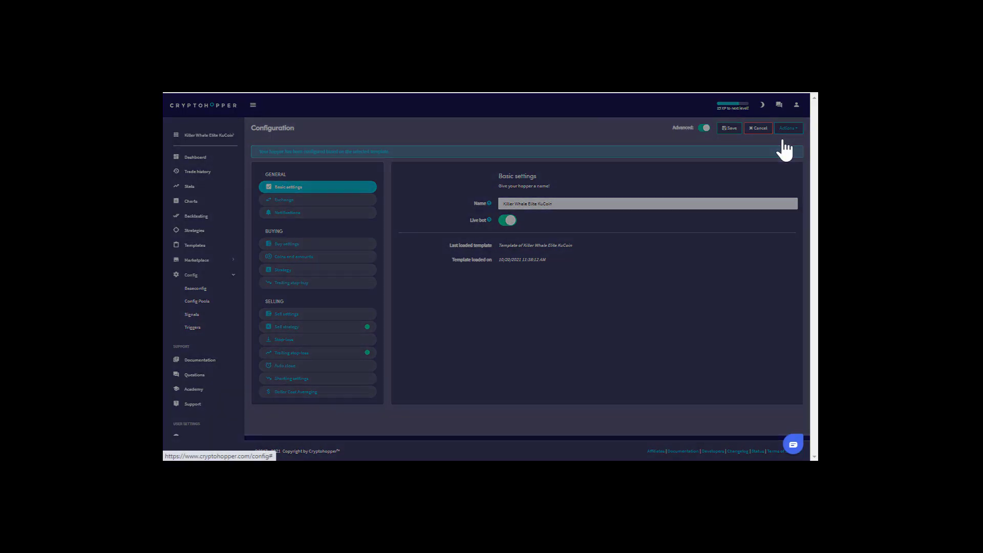
{"action": "left_click", "coordinate": [531, 188]}
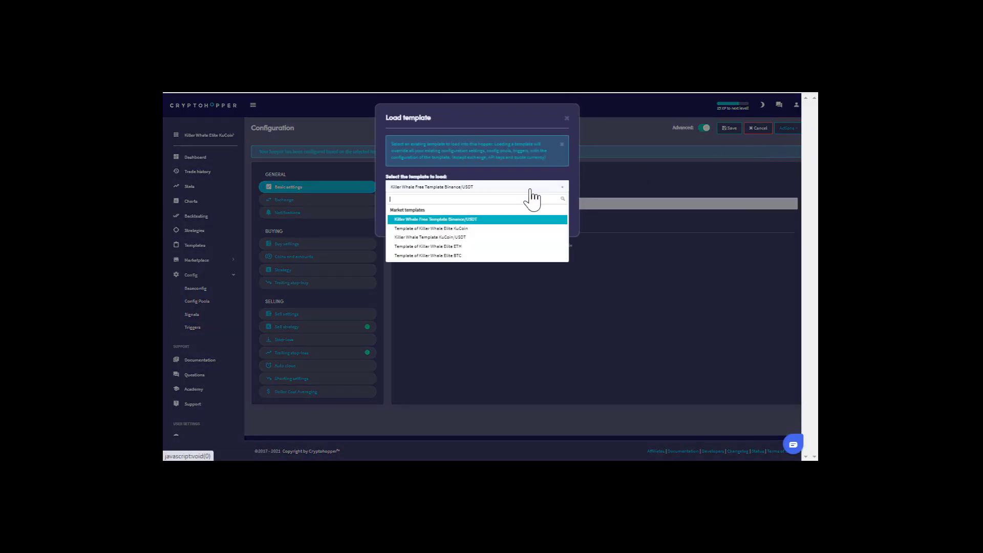
{"action": "left_click", "coordinate": [483, 229]}
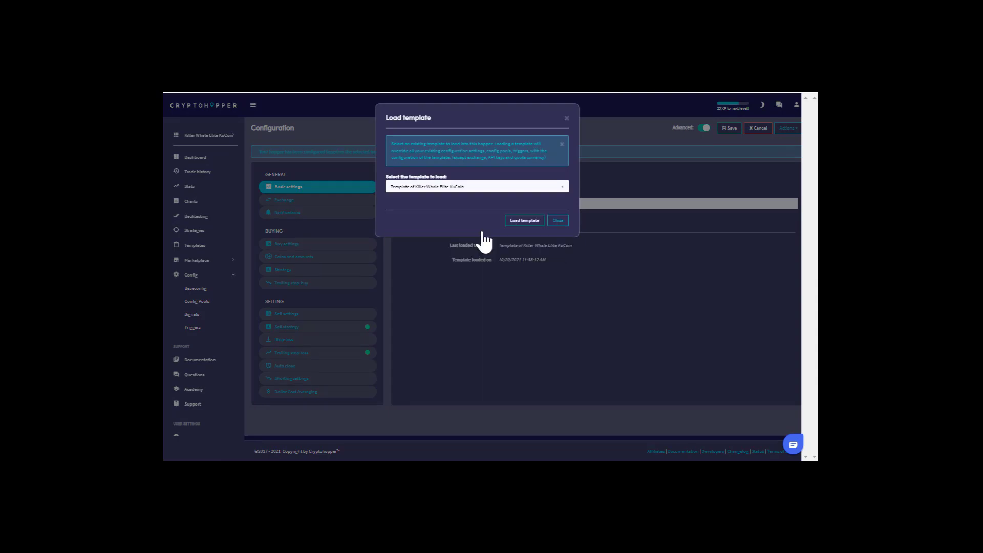
{"action": "left_click", "coordinate": [526, 225]}
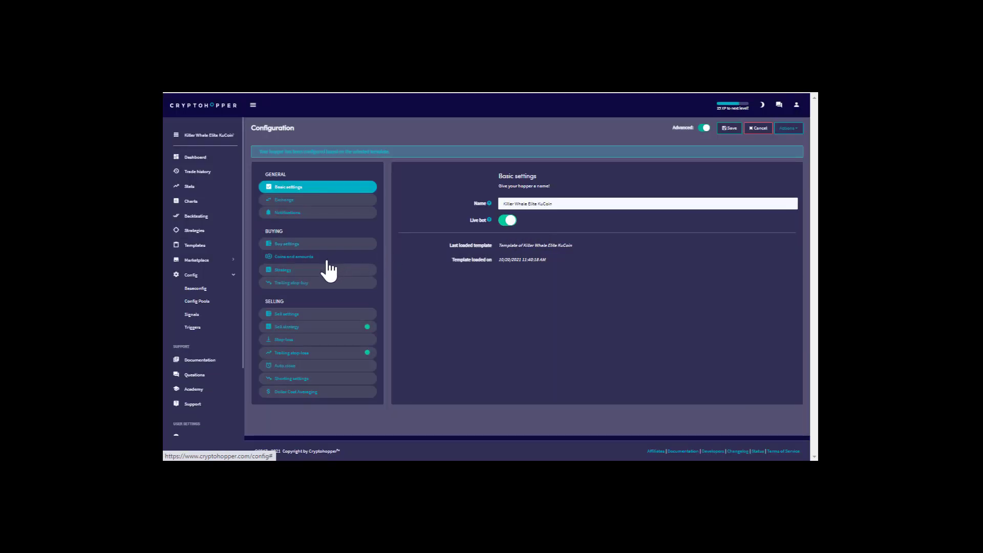
{"action": "left_click", "coordinate": [329, 262]}
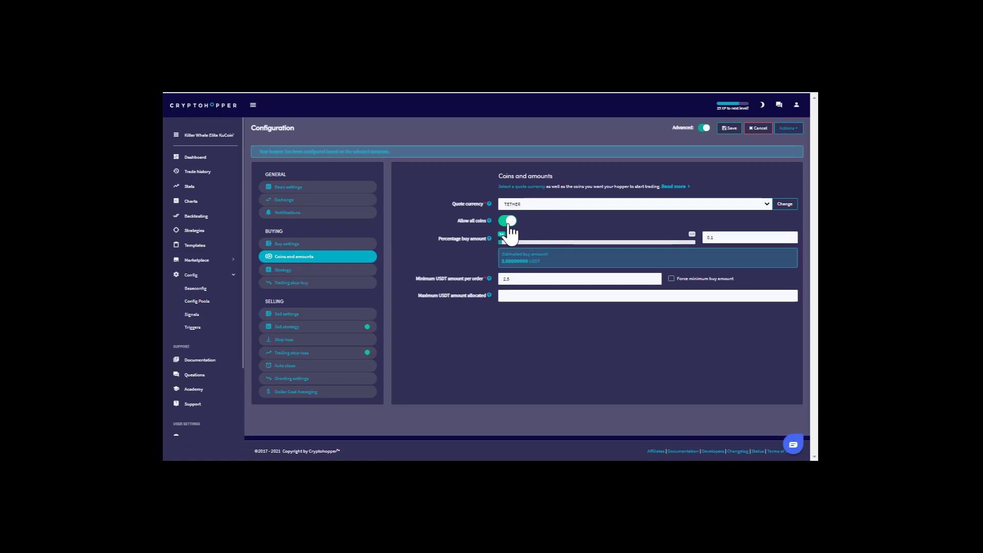
Switch off 'Allow all coins' and pick coins in the selected and available lists
{"action": "left_click", "coordinate": [509, 222]}
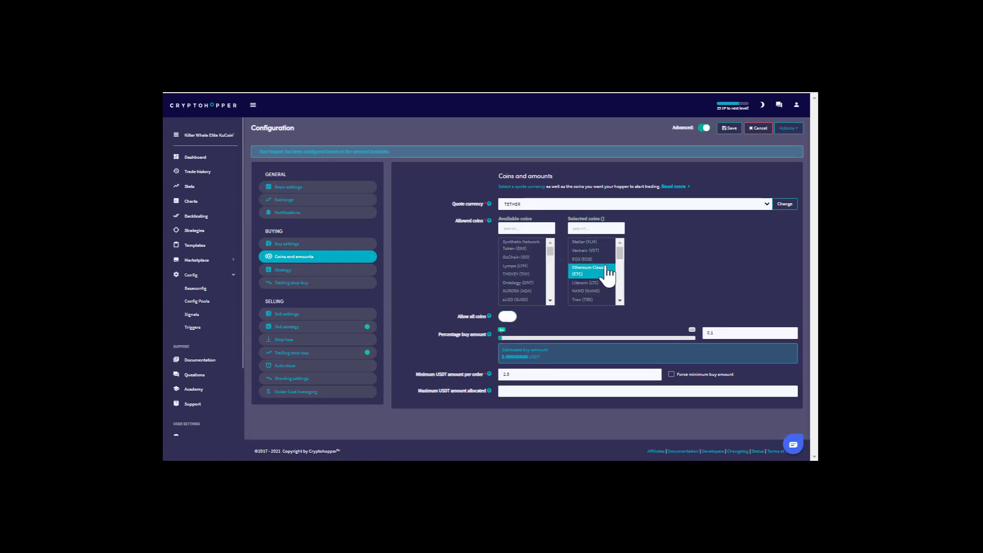
{"action": "left_click", "coordinate": [586, 259]}
{"action": "left_click_drag", "start_coordinate": [589, 265], "coordinate": [584, 300]}
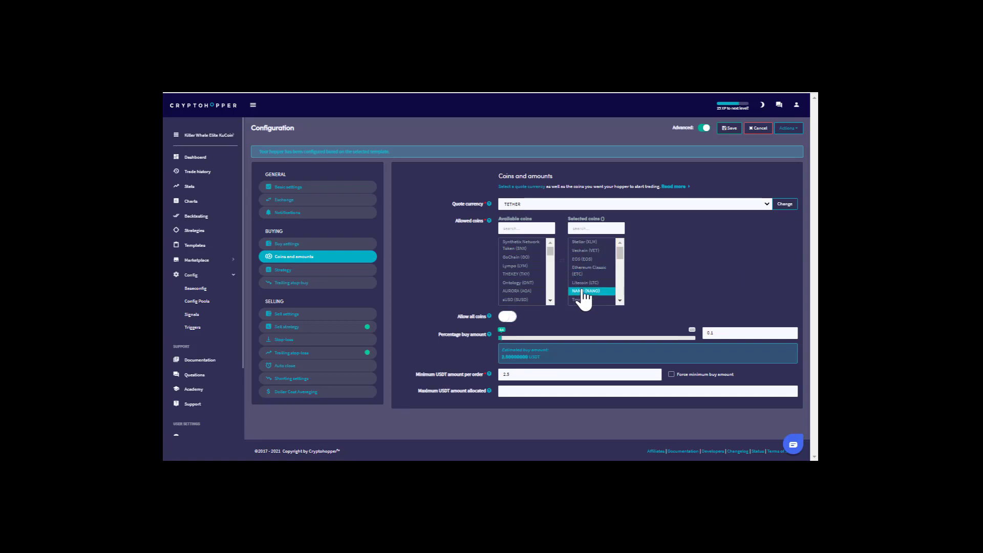
{"action": "left_click", "coordinate": [532, 291]}
Review the Strategy, Trailing stop-buy, Sell, Stop-loss, Auto close, Shorting and DCA settings
{"action": "left_click", "coordinate": [329, 275]}
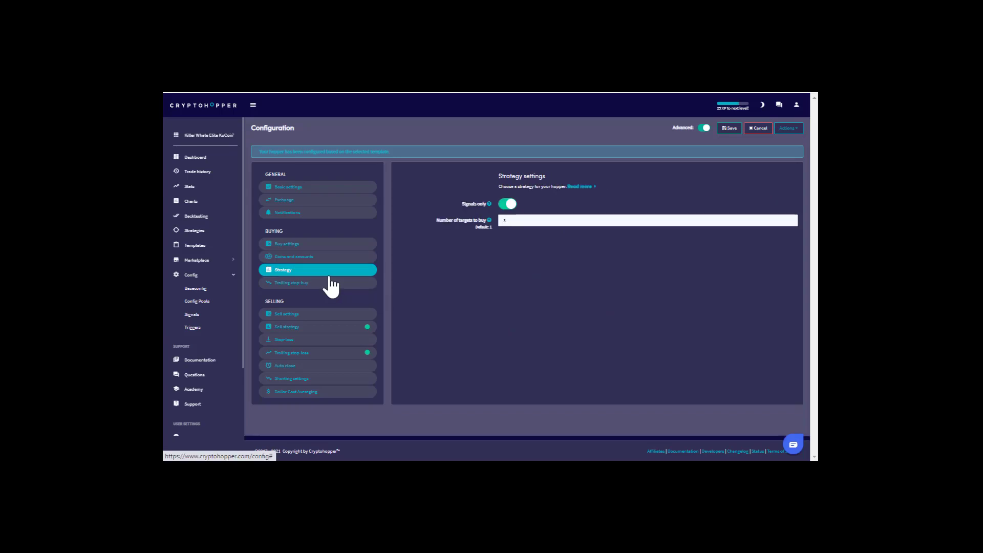
{"action": "left_click", "coordinate": [312, 284]}
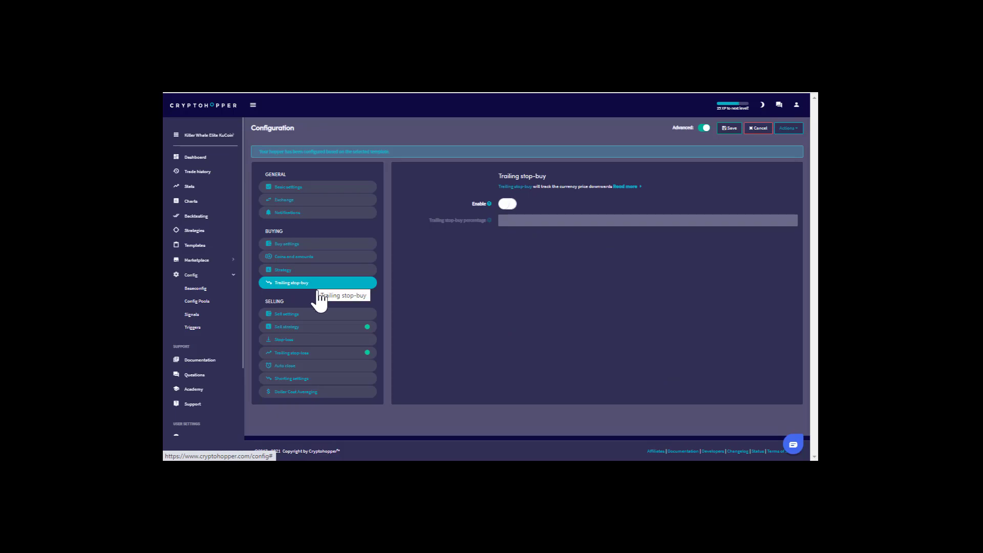
{"action": "left_click", "coordinate": [312, 315]}
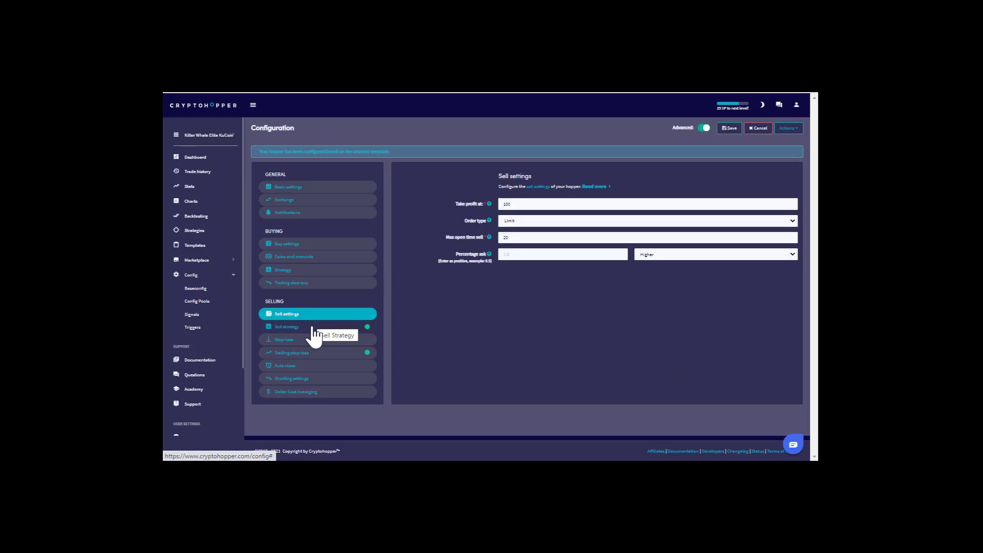
{"action": "left_click", "coordinate": [312, 328]}
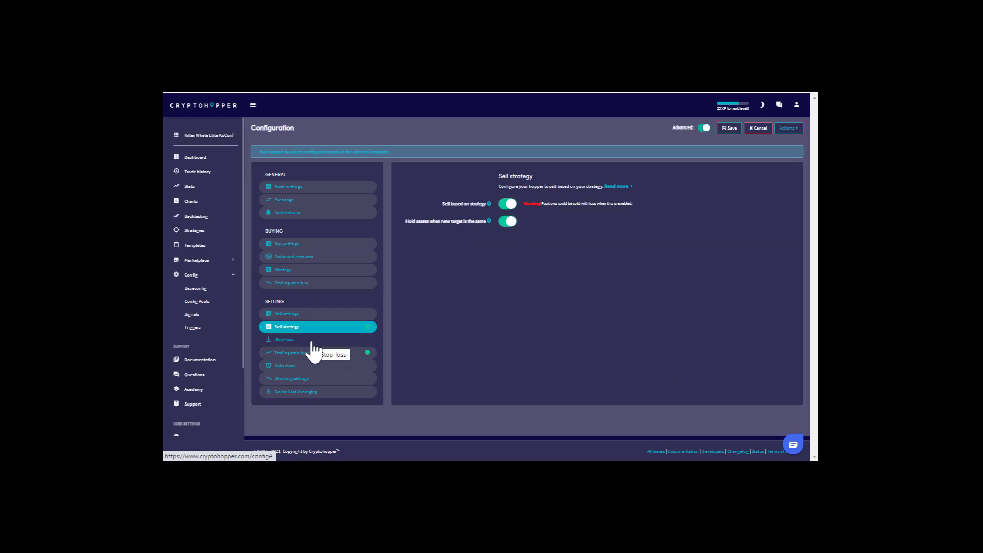
{"action": "left_click", "coordinate": [312, 340]}
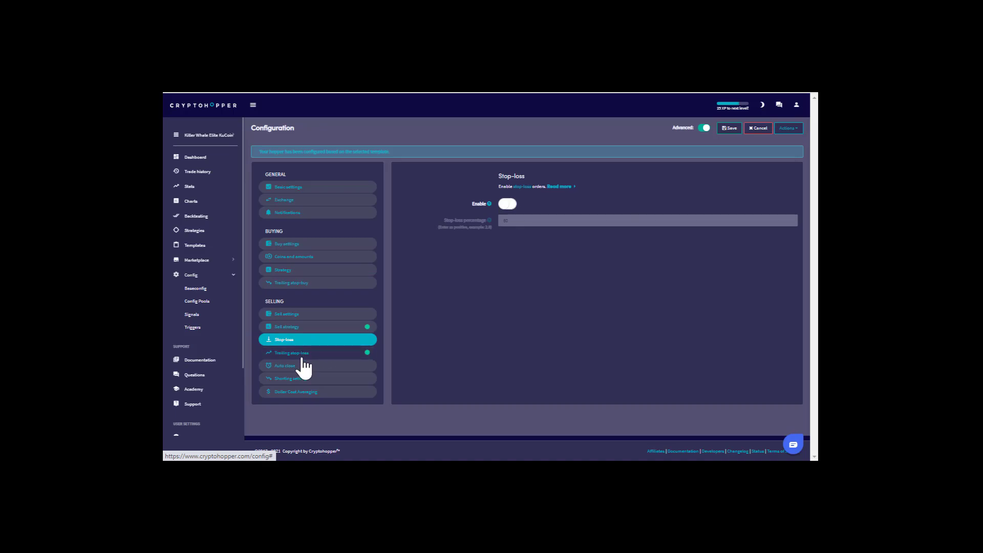
{"action": "left_click", "coordinate": [302, 357]}
{"action": "left_click", "coordinate": [303, 368]}
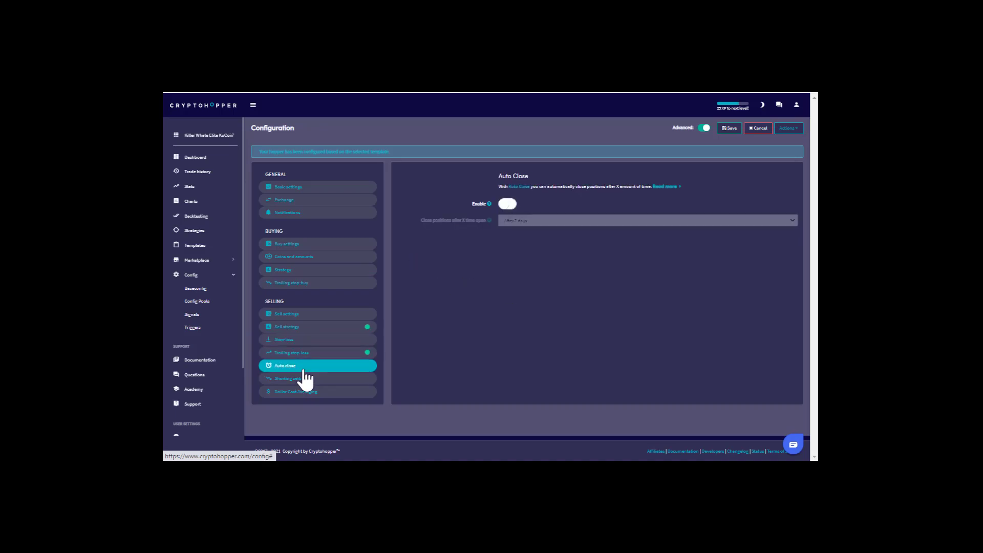
{"action": "left_click", "coordinate": [304, 380]}
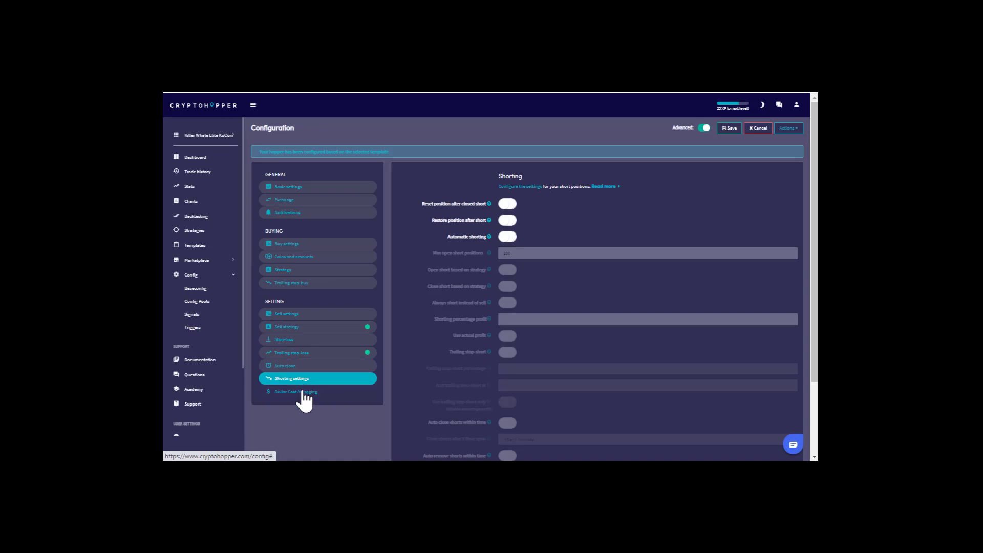
{"action": "left_click", "coordinate": [303, 392]}
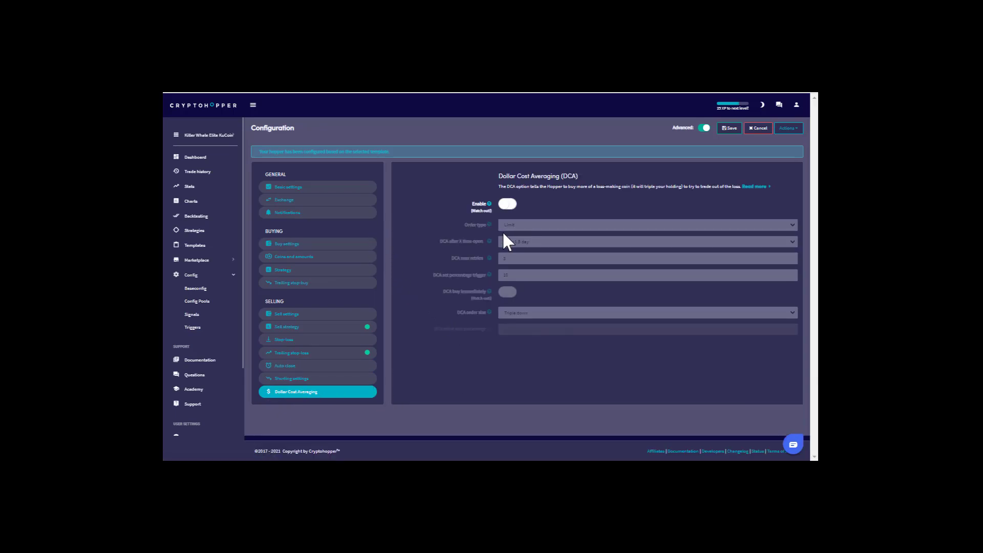
{"action": "left_click", "coordinate": [198, 135]}
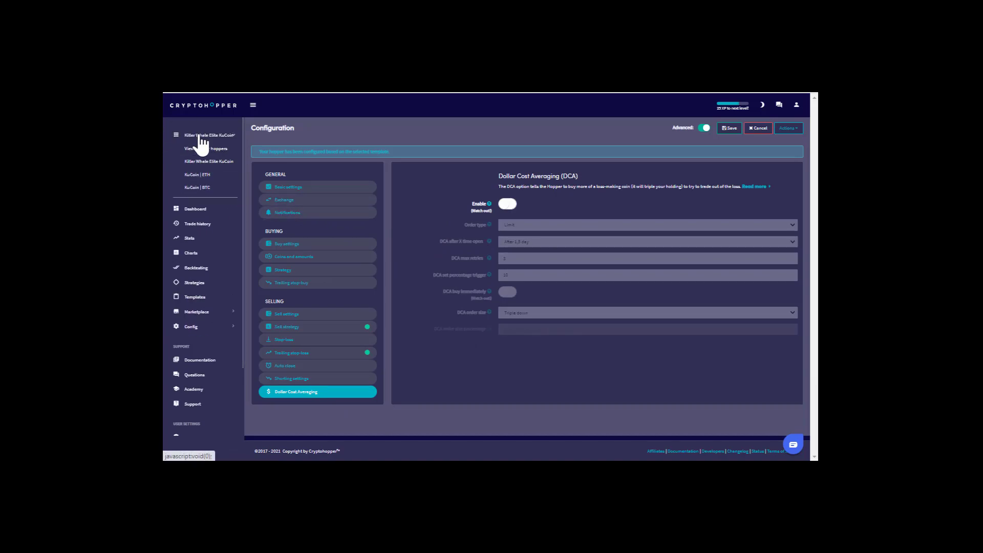
Switch to the KuCoin | BTC hopper and load the Template of Killer Whale Elite BTC
{"action": "left_click", "coordinate": [204, 192]}
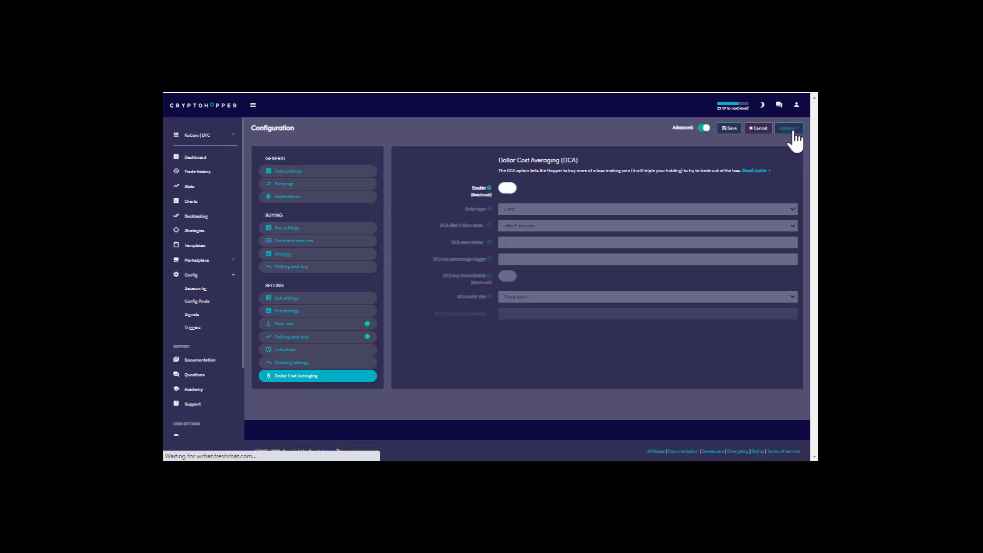
{"action": "left_click", "coordinate": [788, 129]}
{"action": "left_click", "coordinate": [786, 142]}
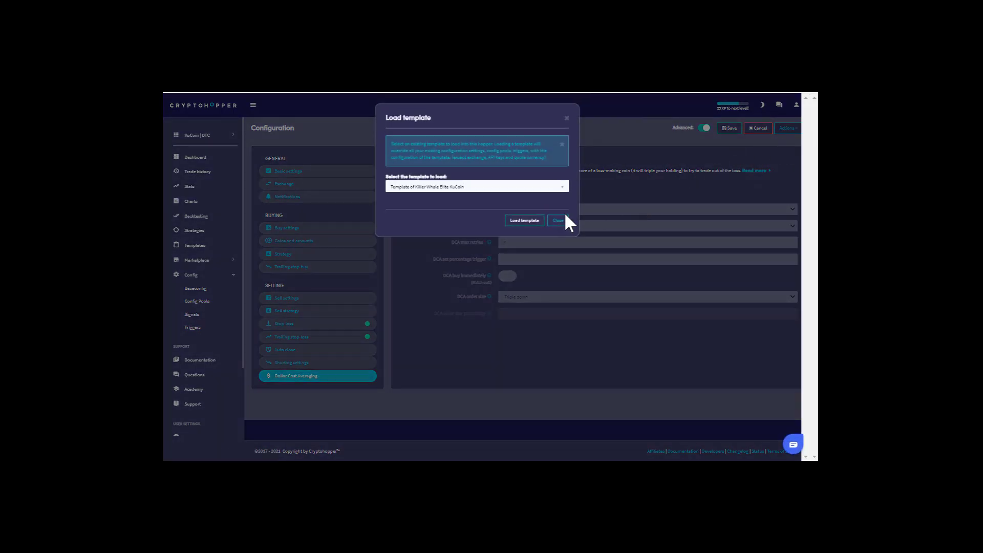
{"action": "left_click", "coordinate": [558, 190]}
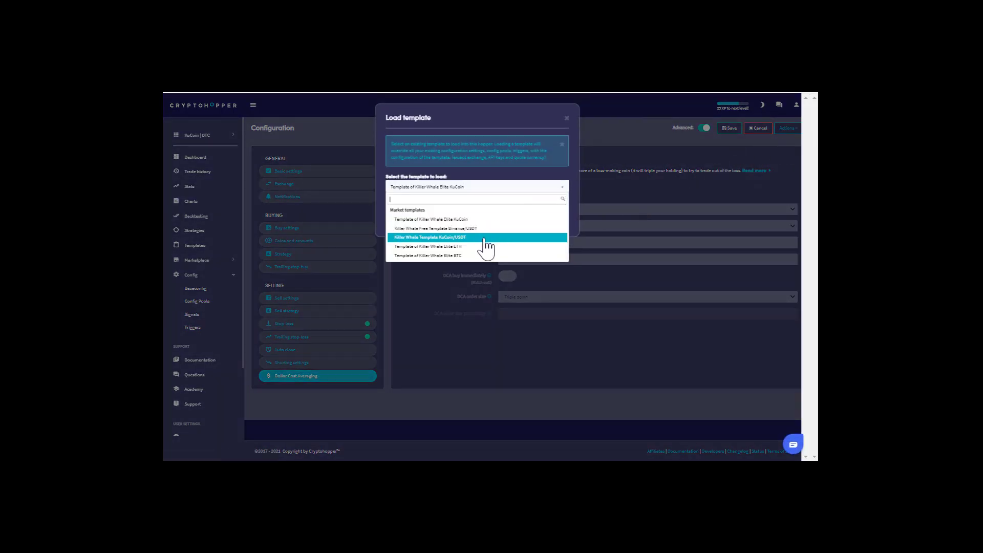
{"action": "left_click", "coordinate": [467, 255]}
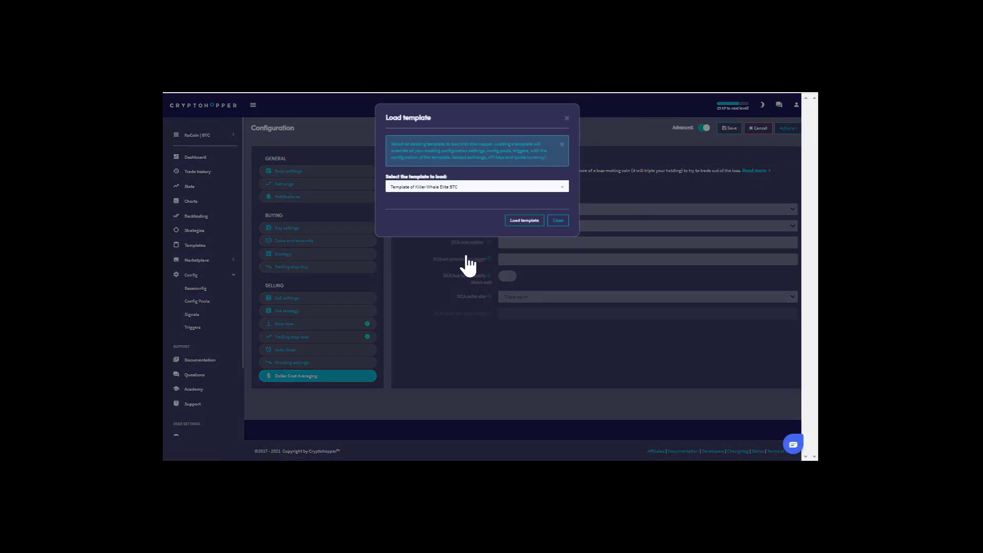
{"action": "left_click", "coordinate": [520, 227]}
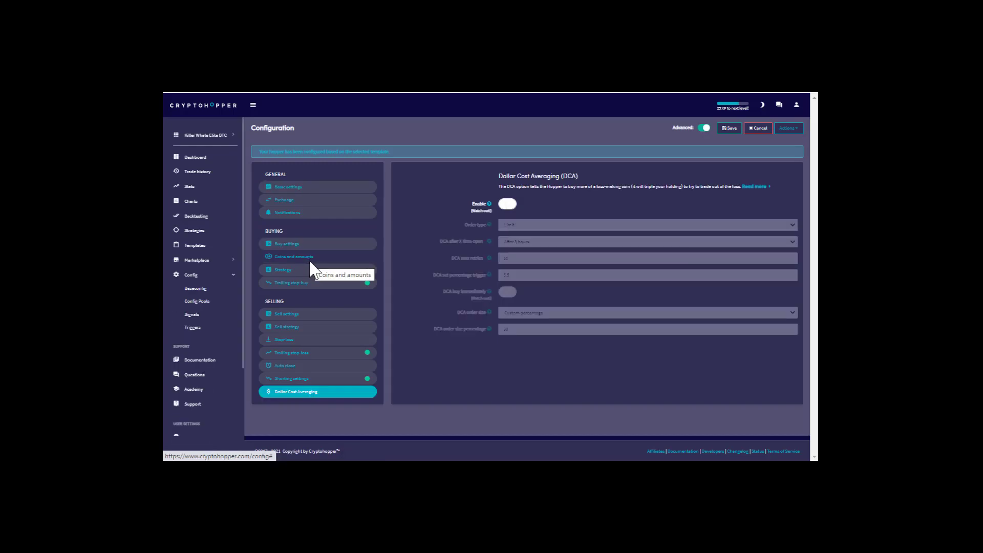
Review the BTC hopper's Coins and amounts and Buy settings
{"action": "left_click", "coordinate": [310, 262]}
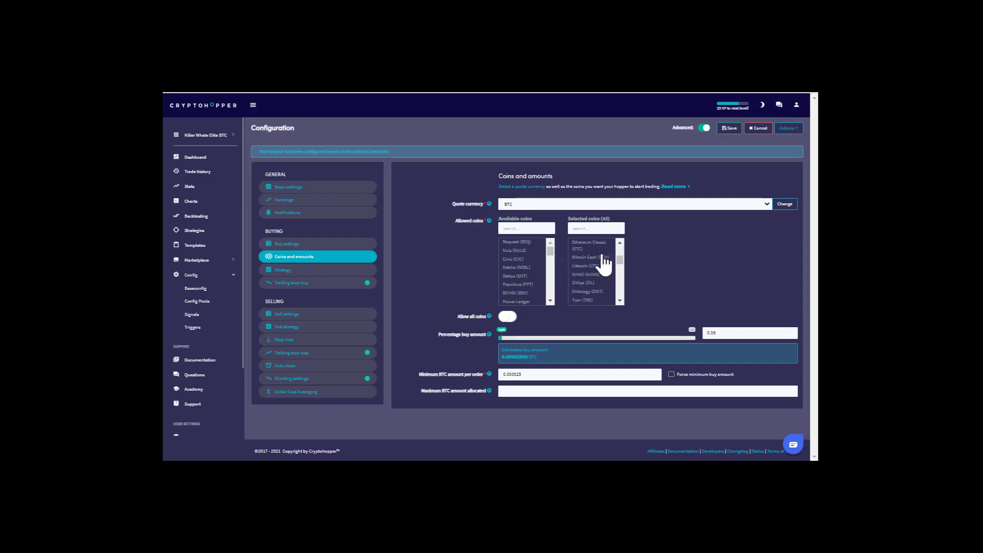
{"action": "scroll", "coordinate": [600, 266], "scroll_direction": "down", "scroll_amount": 2}
{"action": "scroll", "coordinate": [597, 276], "scroll_direction": "up", "scroll_amount": 2}
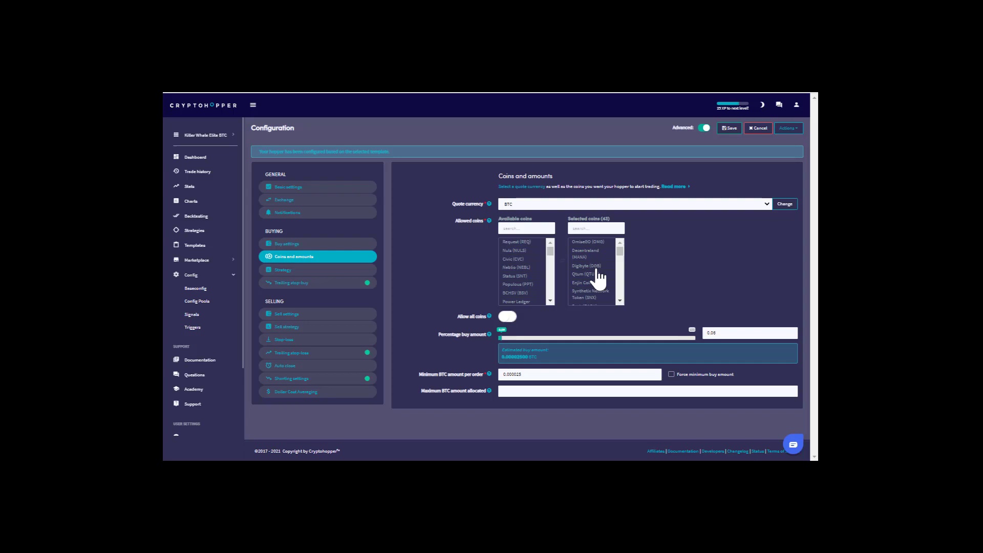
{"action": "left_click", "coordinate": [323, 248]}
{"action": "left_click", "coordinate": [317, 257]}
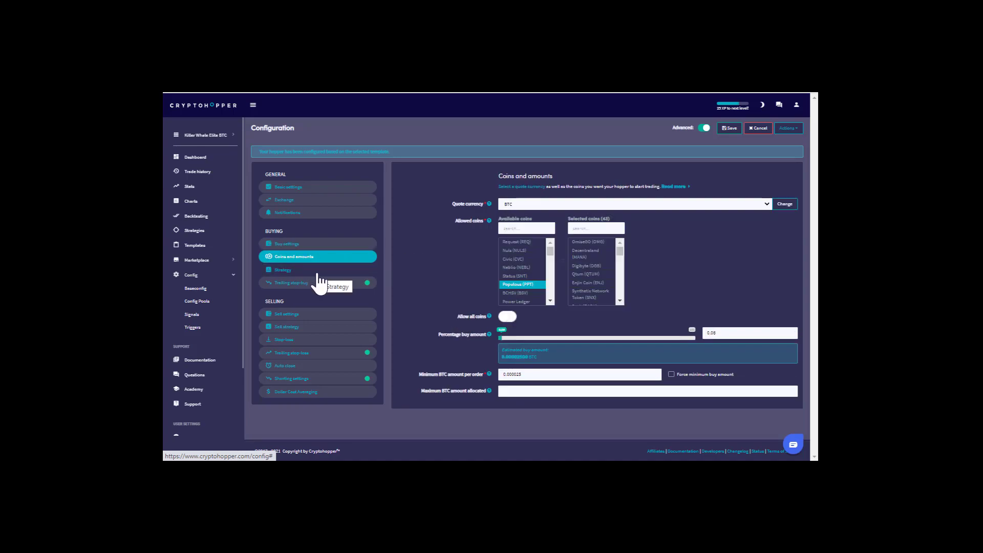
Review the Strategy, Trailing stop-buy, Sell, Sell strategy and Stop-loss settings
{"action": "left_click", "coordinate": [317, 275]}
{"action": "left_click", "coordinate": [315, 285]}
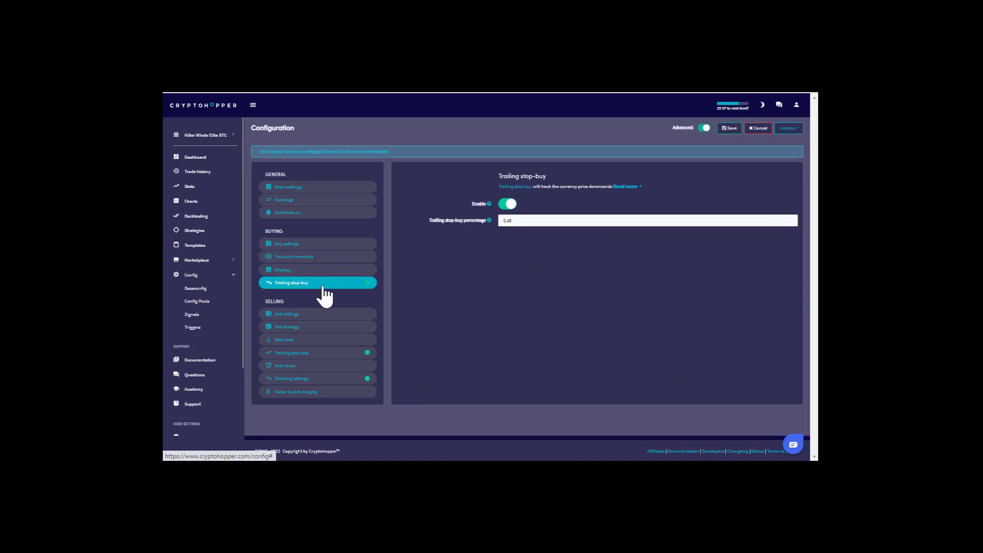
{"action": "left_click", "coordinate": [310, 315]}
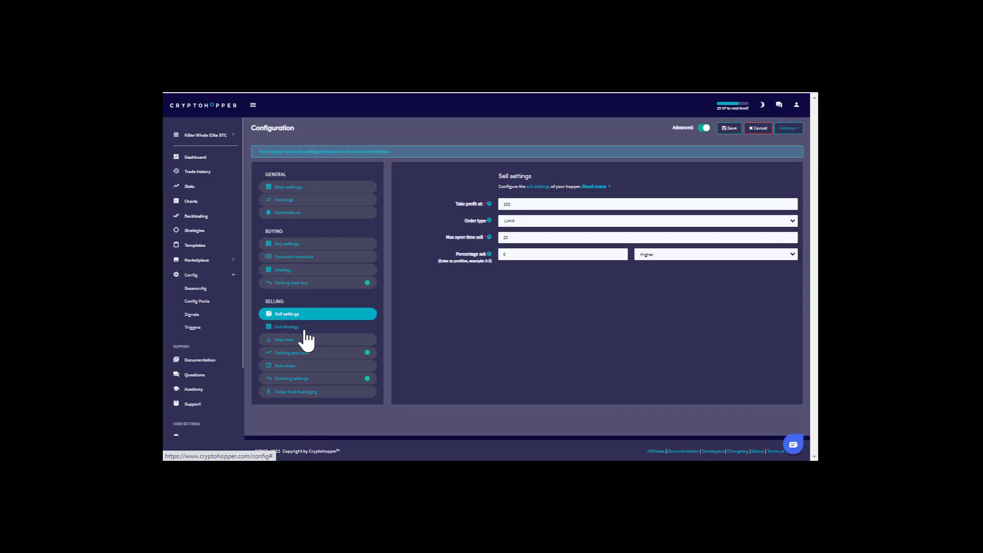
{"action": "left_click", "coordinate": [305, 329]}
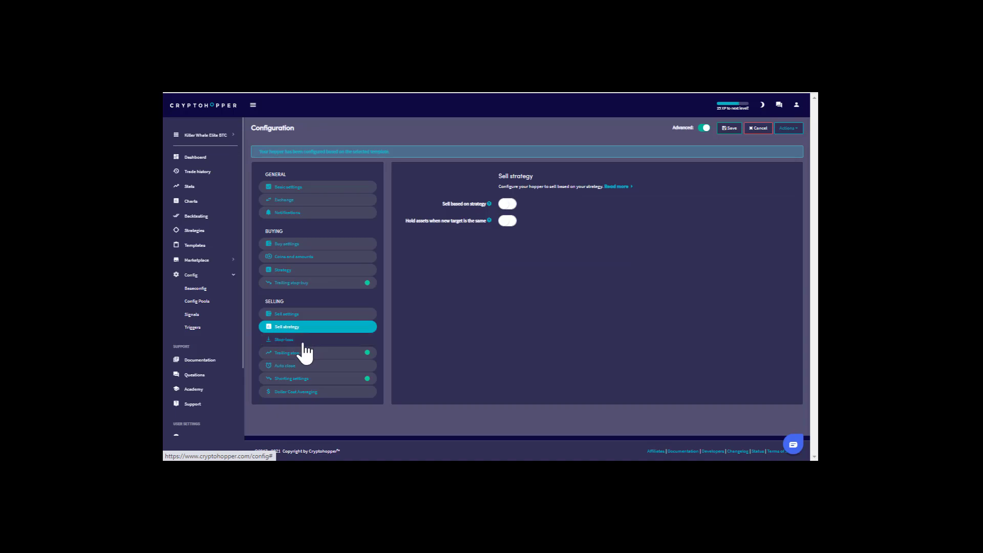
{"action": "left_click", "coordinate": [306, 339]}
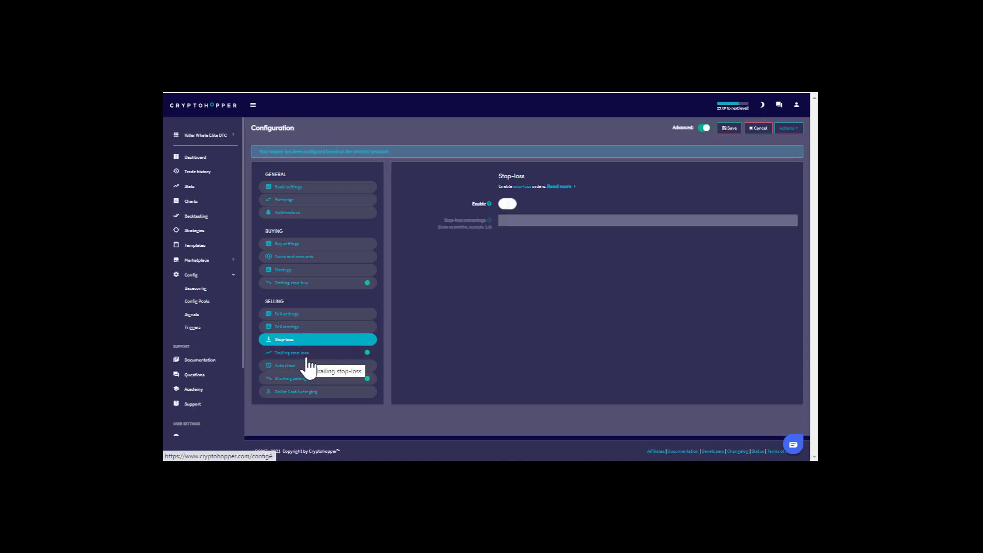
Review Trailing stop-loss, Auto close, Shorting (200 max open shorts) and Dollar Cost Averaging
{"action": "left_click", "coordinate": [308, 358]}
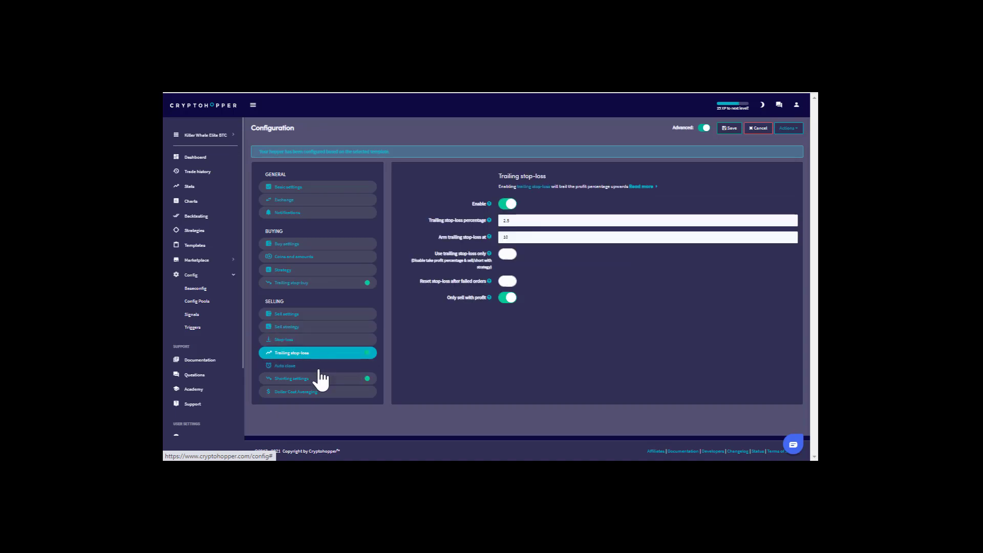
{"action": "left_click", "coordinate": [320, 368]}
{"action": "left_click", "coordinate": [320, 379]}
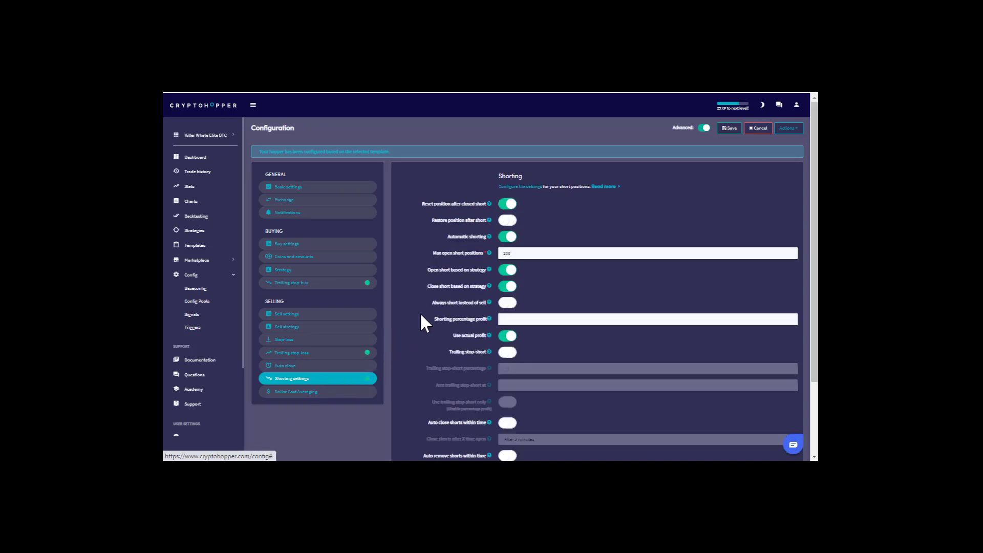
{"action": "scroll", "coordinate": [430, 319], "scroll_direction": "down", "scroll_amount": 1}
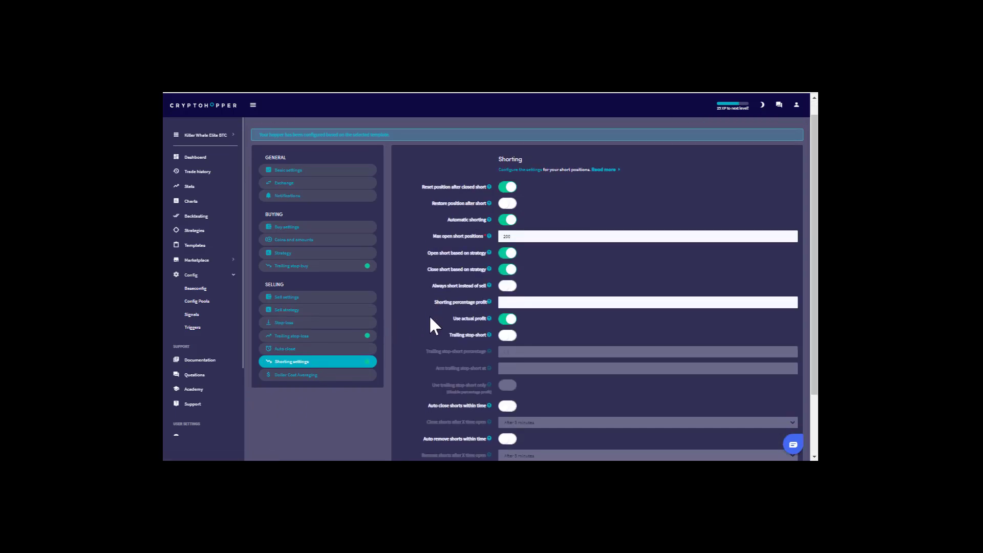
{"action": "scroll", "coordinate": [430, 320], "scroll_direction": "down", "scroll_amount": 2}
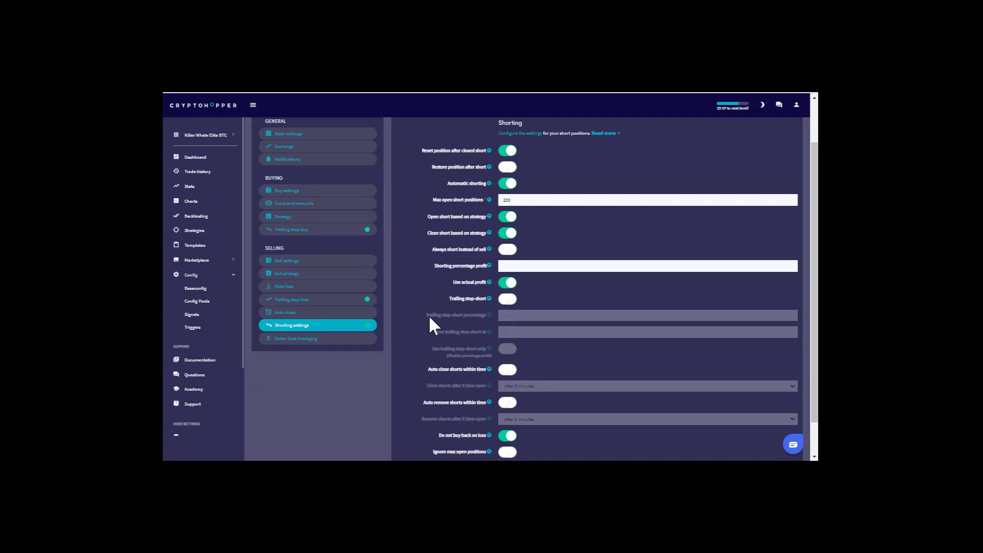
{"action": "scroll", "coordinate": [430, 318], "scroll_direction": "down", "scroll_amount": 1}
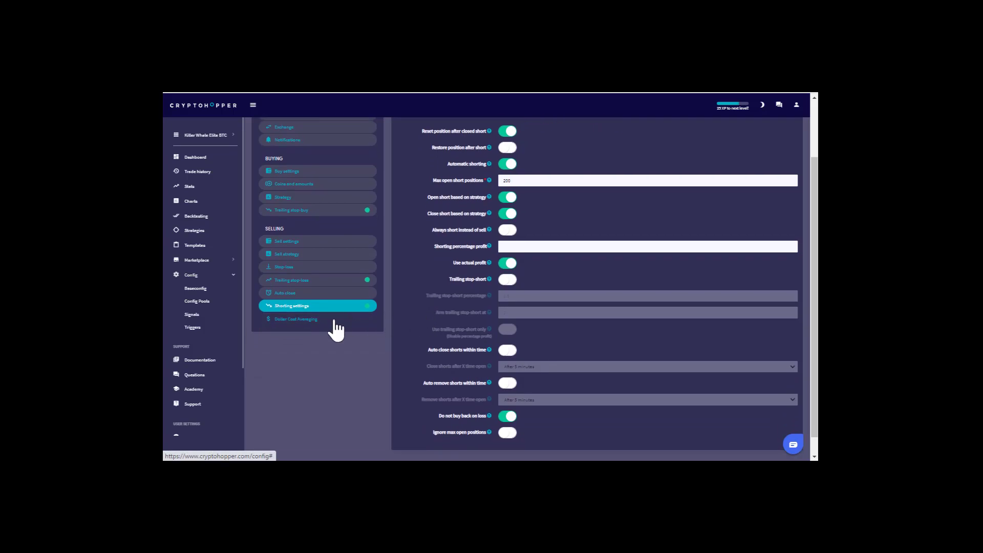
{"action": "left_click", "coordinate": [297, 319]}
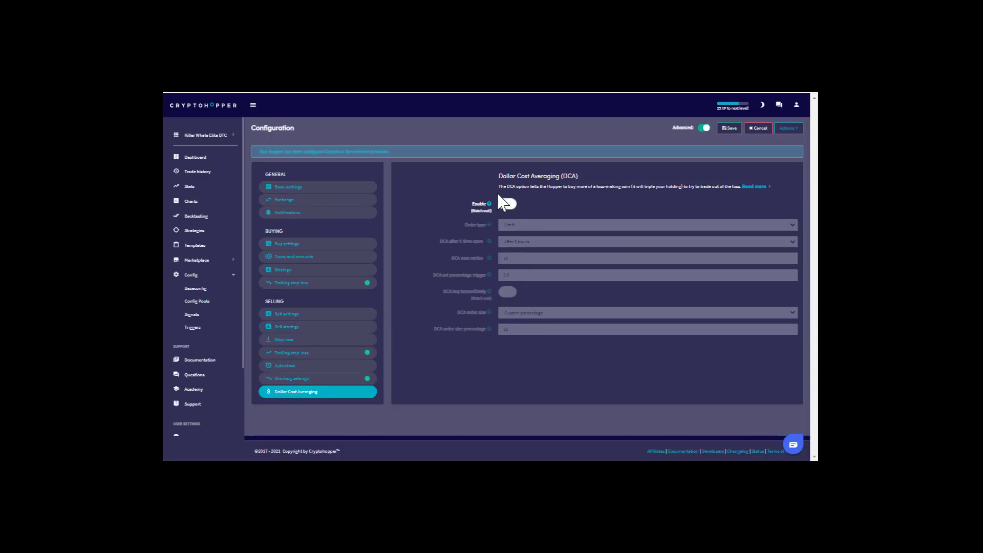
Switch to the KuCoin | ETH hopper and load the Template of Killer Whale Elite ETH
{"action": "left_click", "coordinate": [228, 136]}
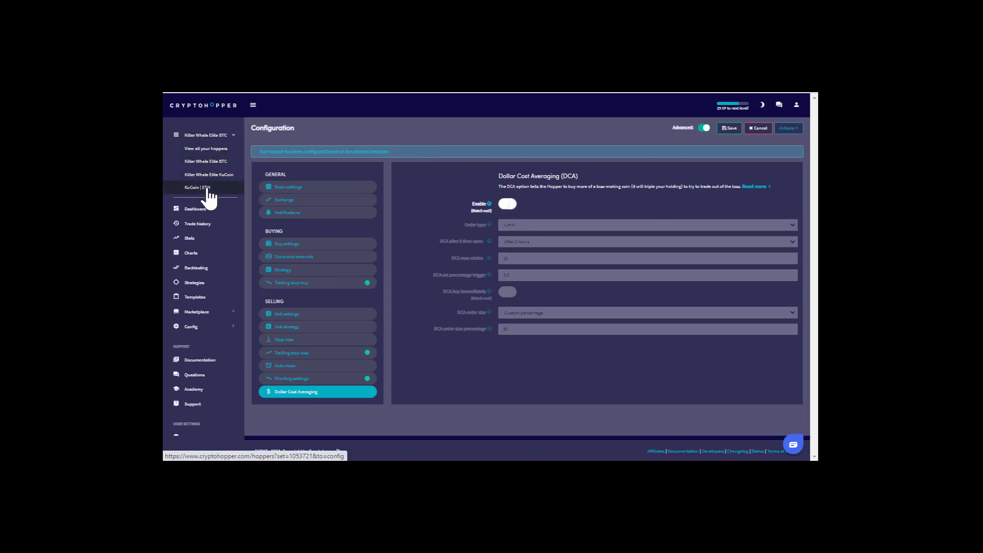
{"action": "left_click", "coordinate": [225, 187]}
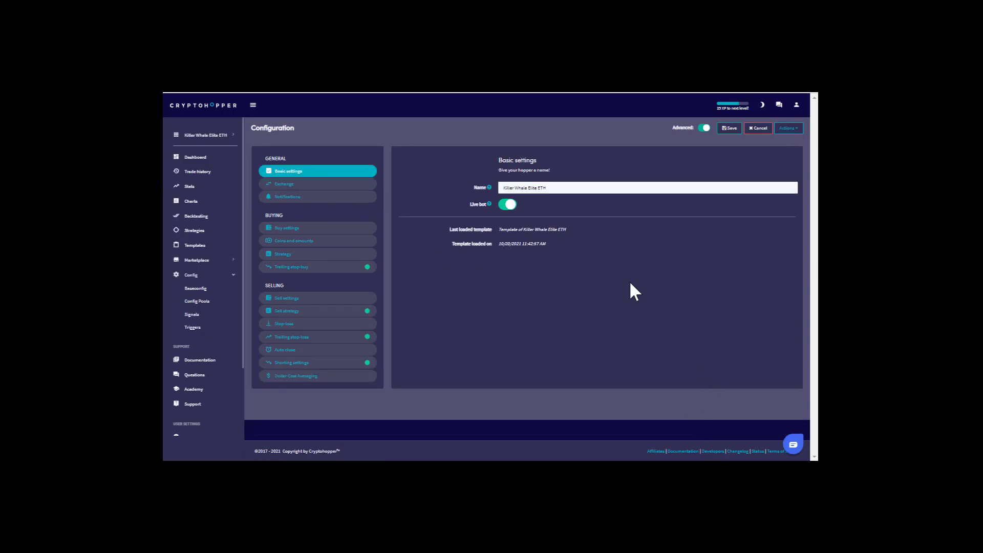
{"action": "left_click", "coordinate": [794, 131]}
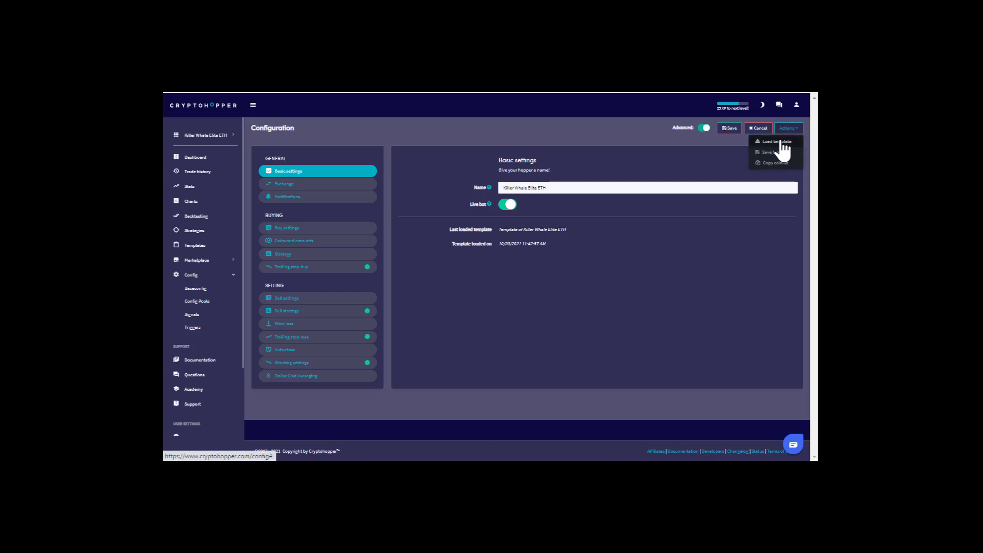
{"action": "left_click", "coordinate": [778, 142]}
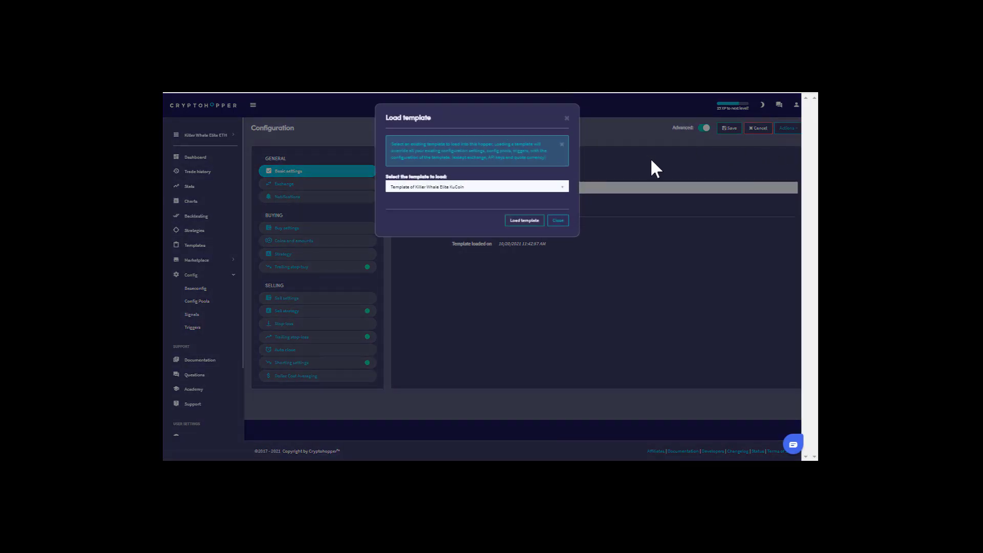
{"action": "left_click", "coordinate": [496, 188]}
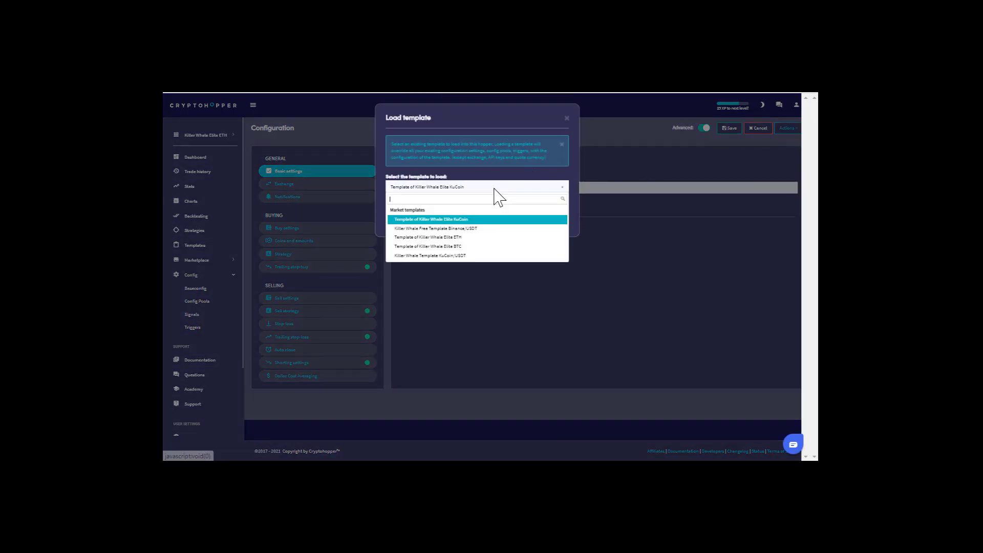
{"action": "left_click", "coordinate": [483, 238]}
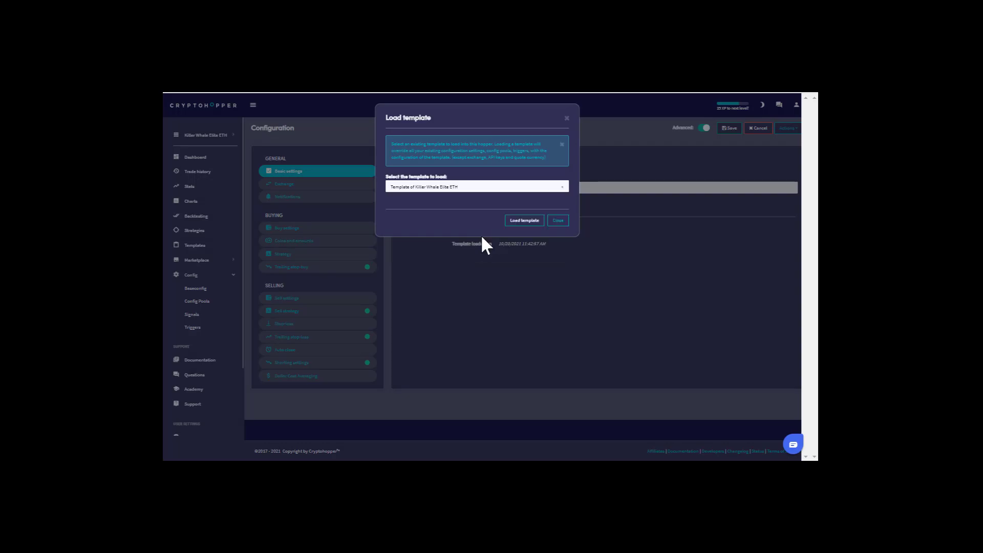
{"action": "left_click", "coordinate": [518, 221]}
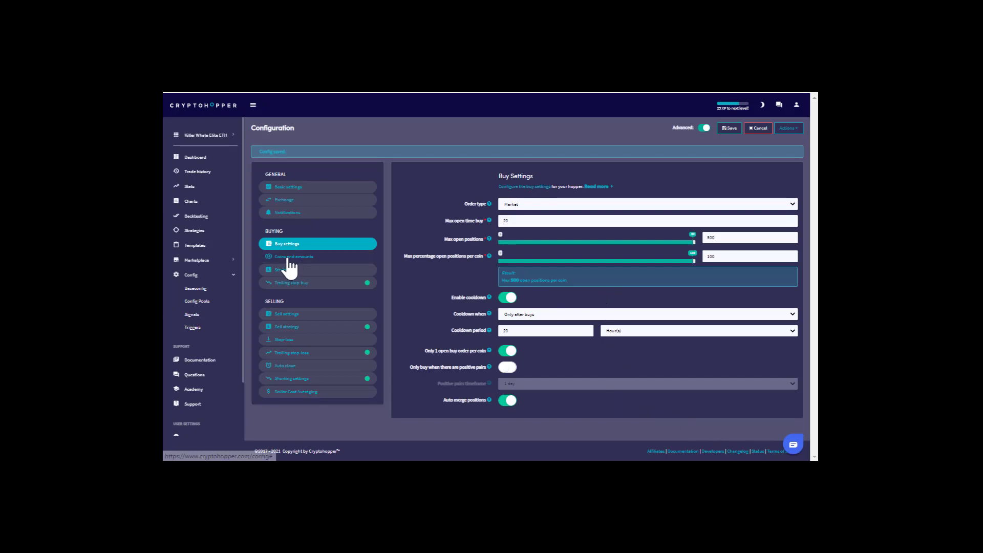
Check the selected coins KNC, BCD, MANA, DGB and POWR in Coins and amounts
{"action": "left_click", "coordinate": [335, 258]}
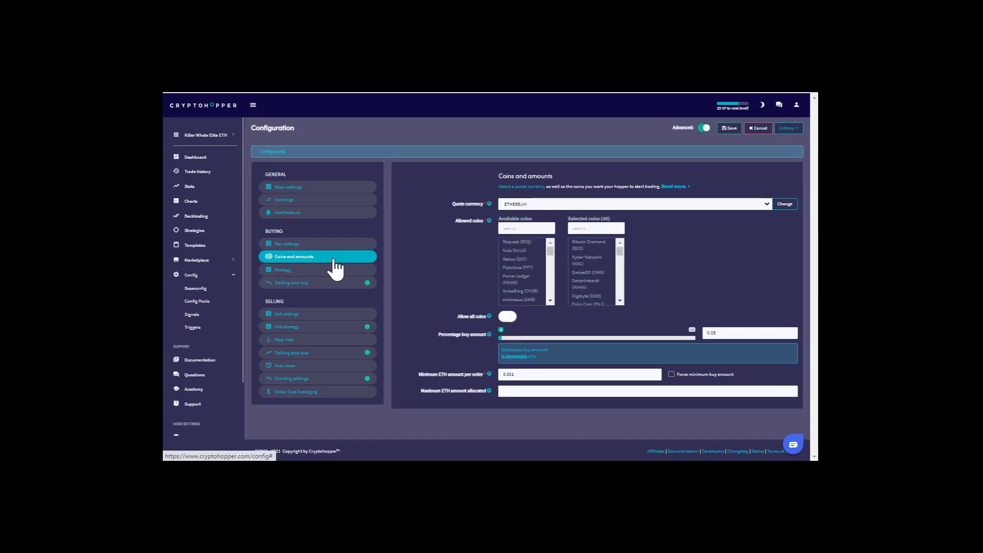
{"action": "left_click", "coordinate": [595, 262]}
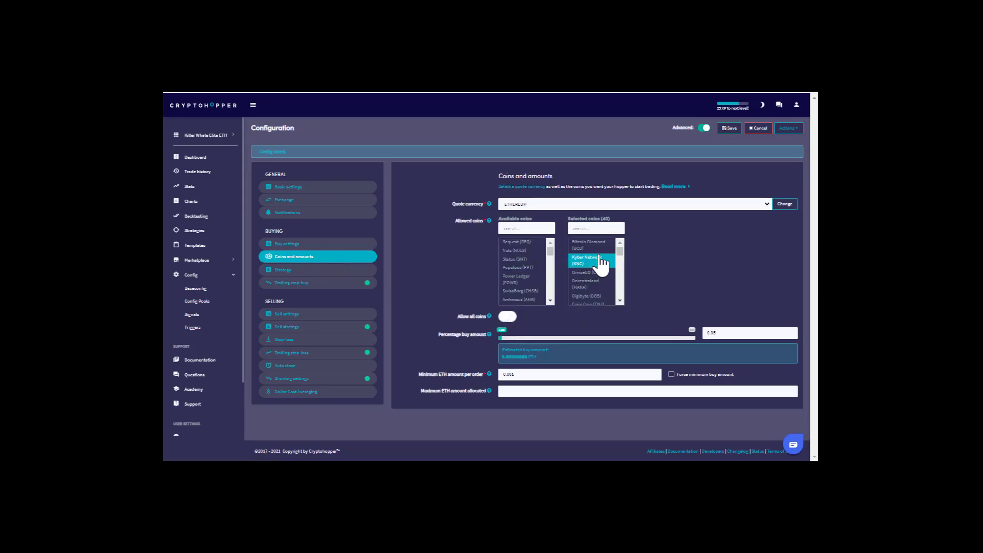
{"action": "left_click", "coordinate": [598, 249]}
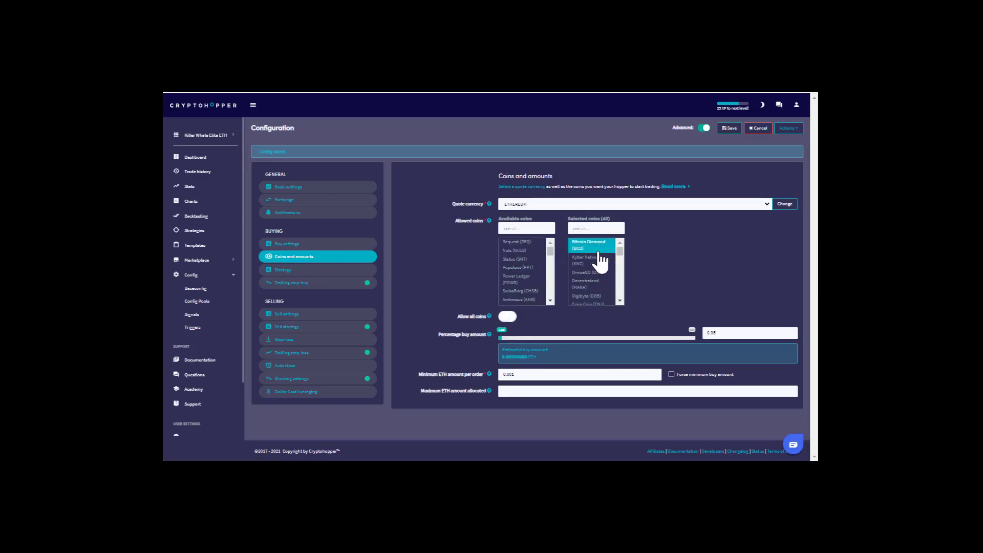
{"action": "left_click", "coordinate": [598, 260]}
{"action": "left_click", "coordinate": [600, 284]}
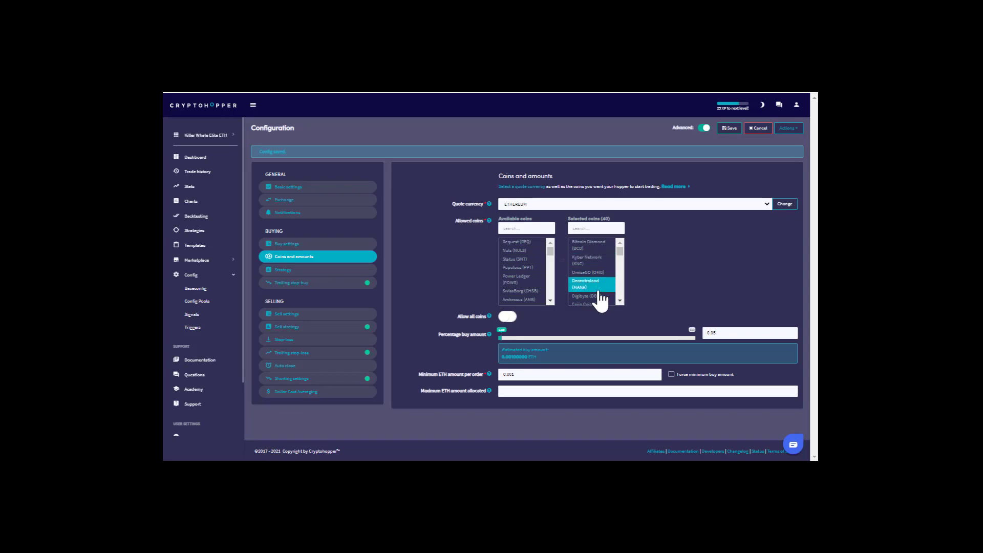
{"action": "left_click", "coordinate": [598, 297]}
{"action": "left_click", "coordinate": [604, 261]}
{"action": "left_click", "coordinate": [597, 284]}
{"action": "left_click", "coordinate": [519, 279]}
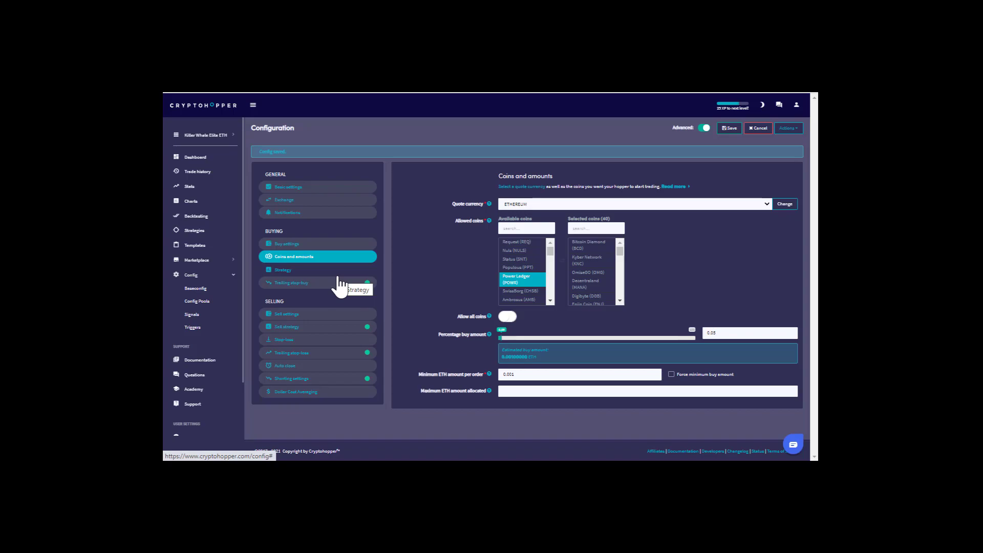
Review the Strategy, Trailing stop-buy, Sell, Sell strategy and Stop-loss settings
{"action": "left_click", "coordinate": [338, 276]}
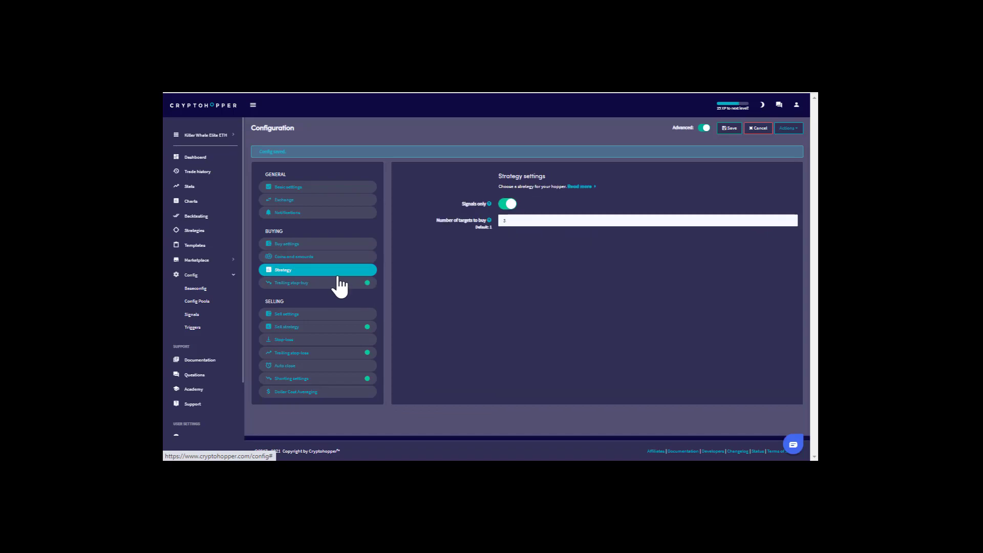
{"action": "left_click", "coordinate": [338, 285]}
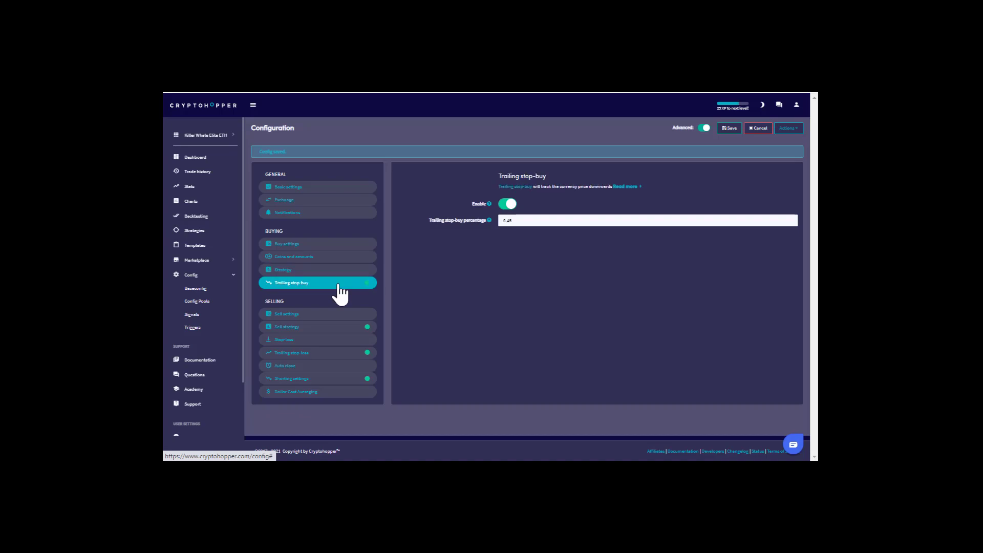
{"action": "left_click", "coordinate": [323, 314]}
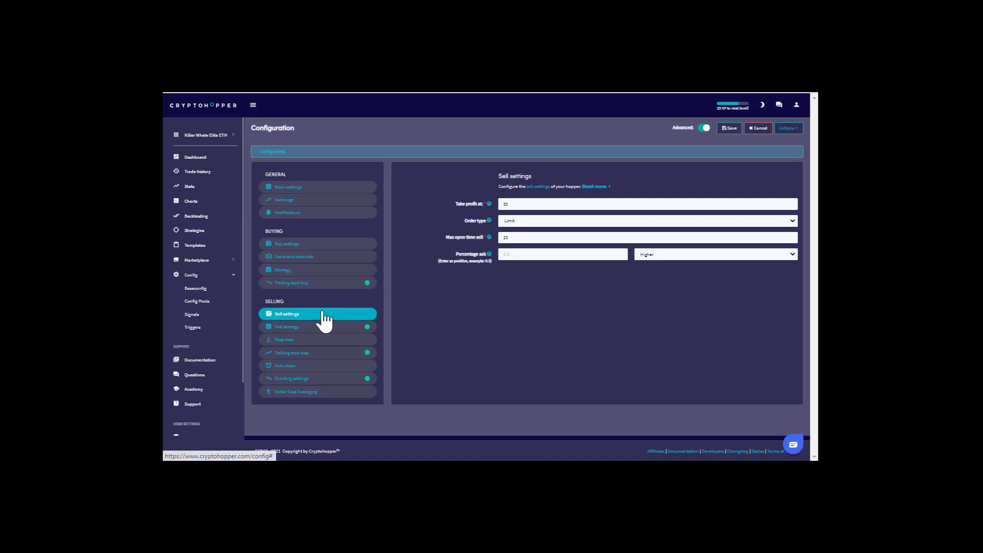
{"action": "left_click", "coordinate": [325, 328]}
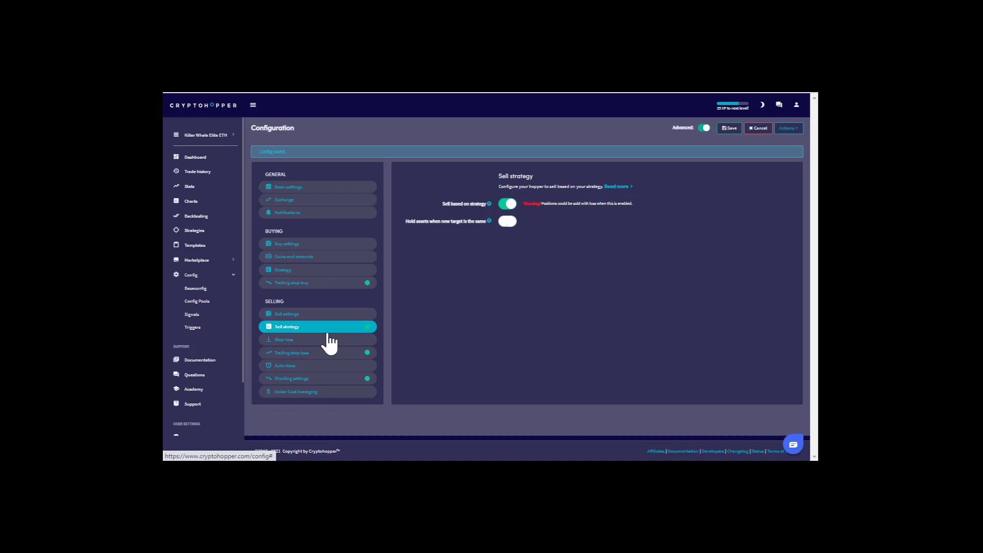
{"action": "left_click", "coordinate": [325, 341]}
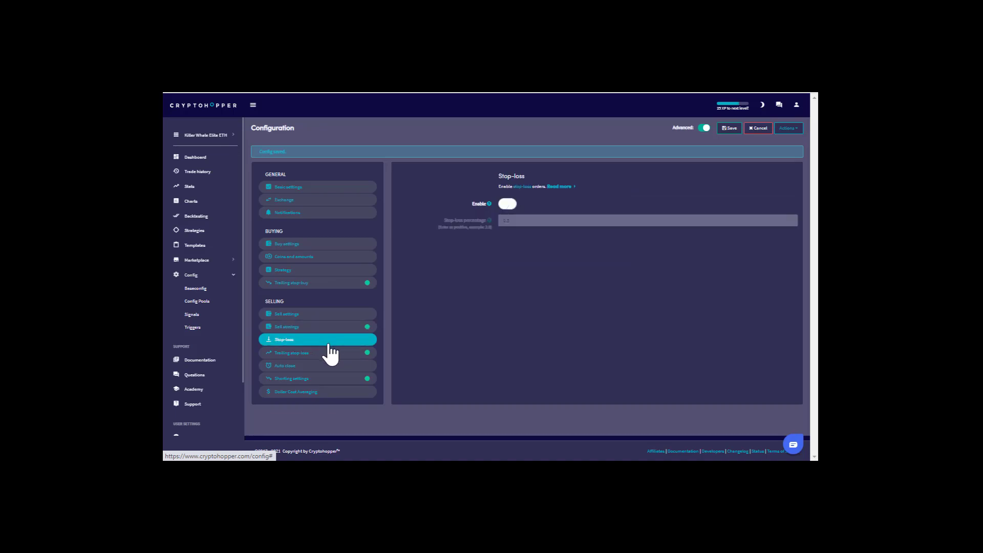
Review Trailing stop-loss (2.5), Auto close, Shorting and disabled DCA, then list the hoppers
{"action": "left_click", "coordinate": [322, 356]}
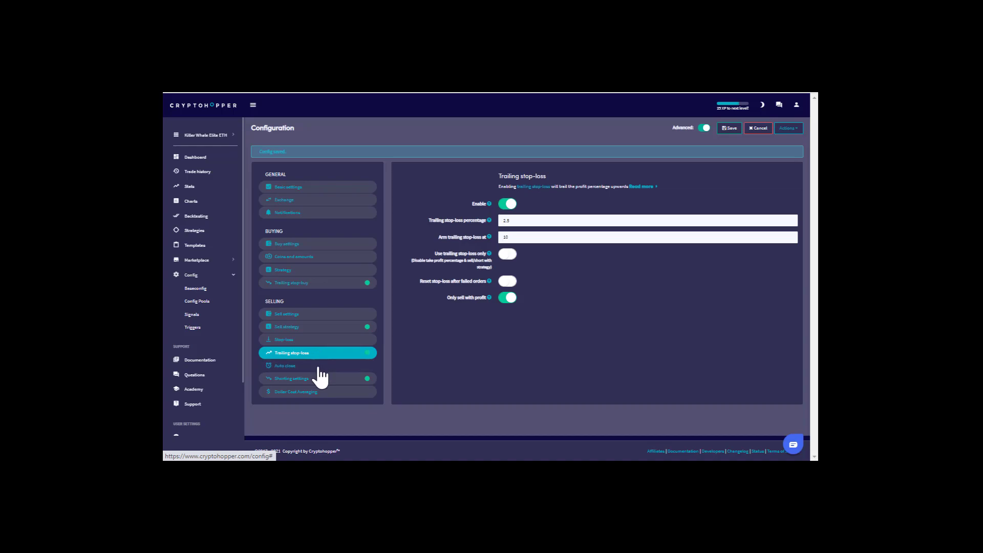
{"action": "left_click", "coordinate": [319, 367]}
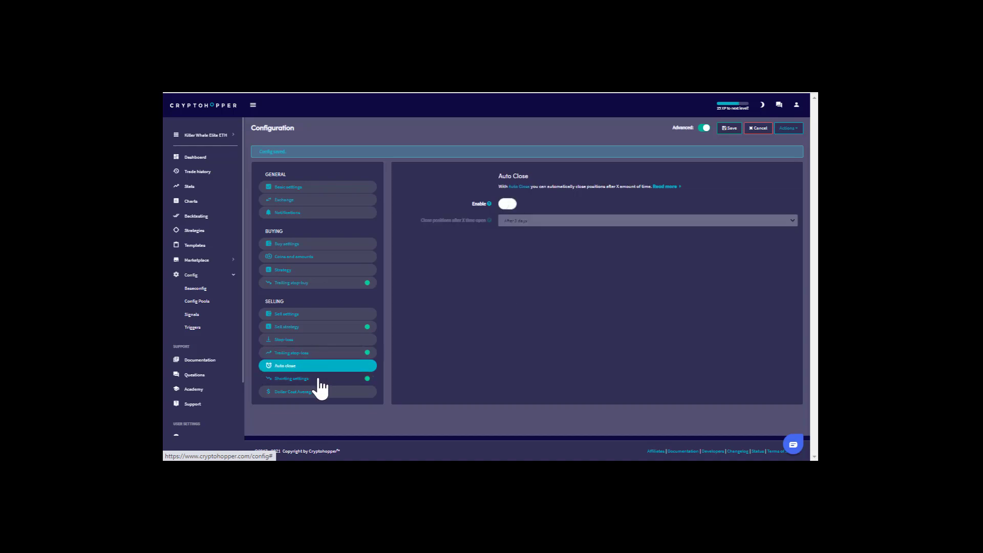
{"action": "left_click", "coordinate": [317, 379]}
{"action": "scroll", "coordinate": [429, 331], "scroll_direction": "down", "scroll_amount": 2}
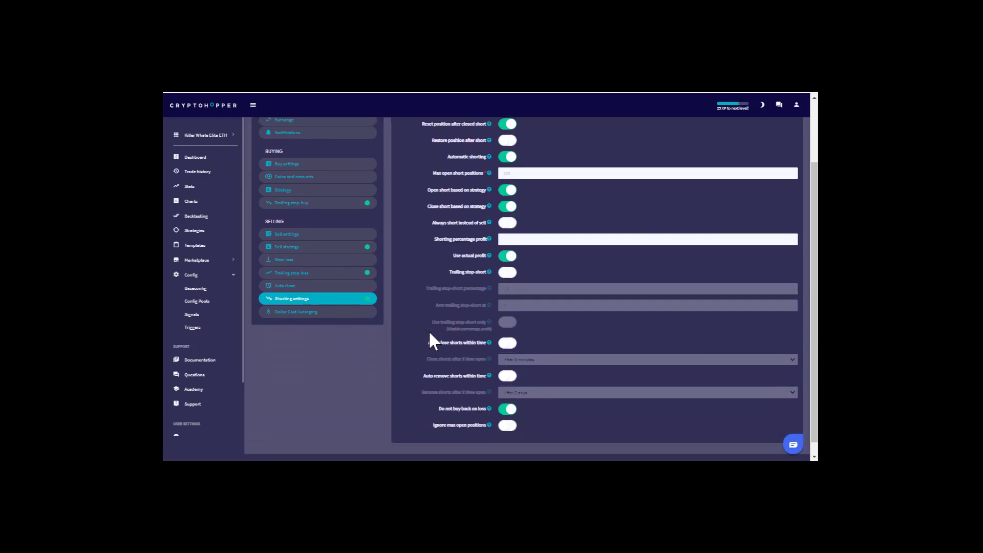
{"action": "left_click", "coordinate": [340, 313]}
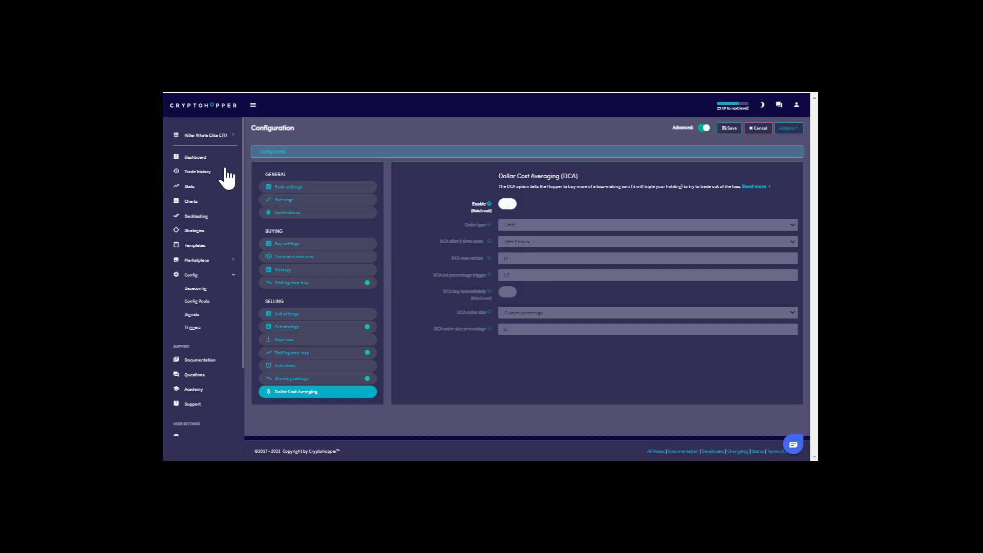
{"action": "left_click", "coordinate": [204, 138]}
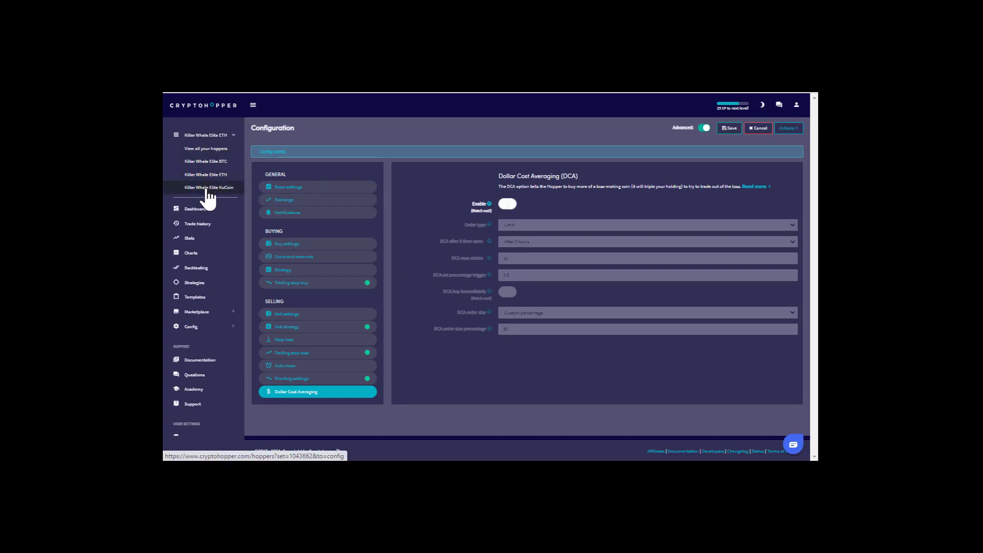
Switch to the Killer Whale Elite KuCoin hopper and show its dashboard
{"action": "left_click", "coordinate": [208, 189]}
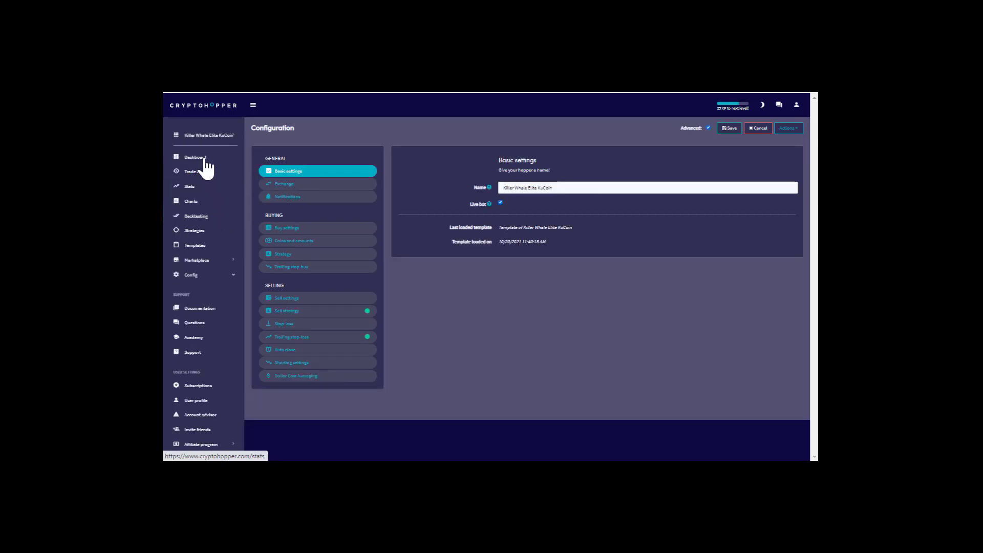
{"action": "left_click", "coordinate": [206, 160]}
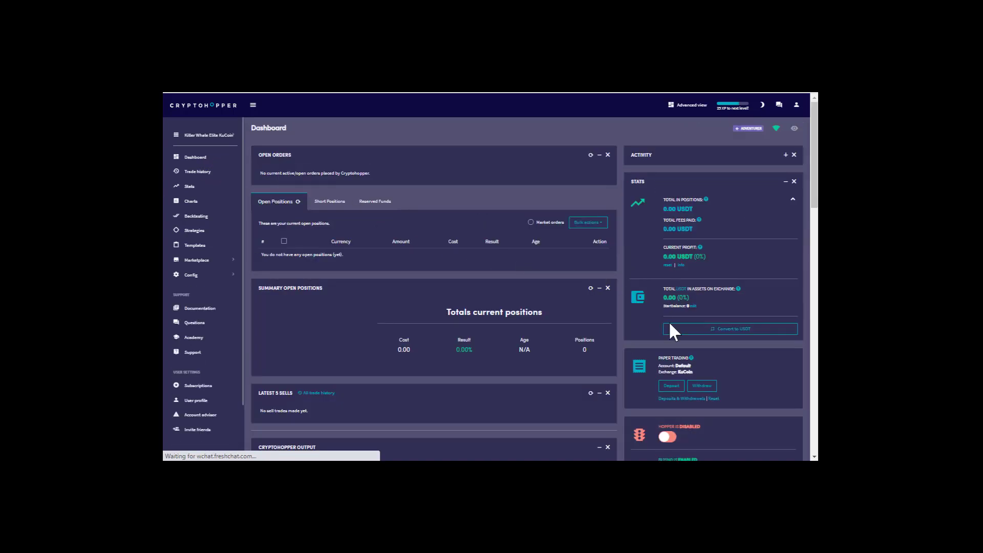
Make a 10,000 USDT paper-trading deposit into the KuCoin hopper
{"action": "left_click", "coordinate": [671, 386]}
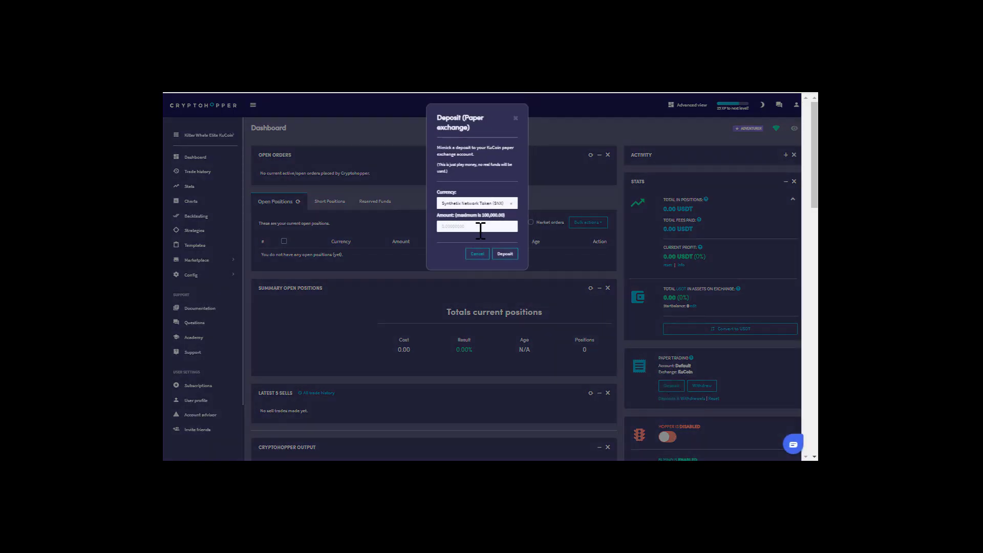
{"action": "left_click", "coordinate": [477, 205]}
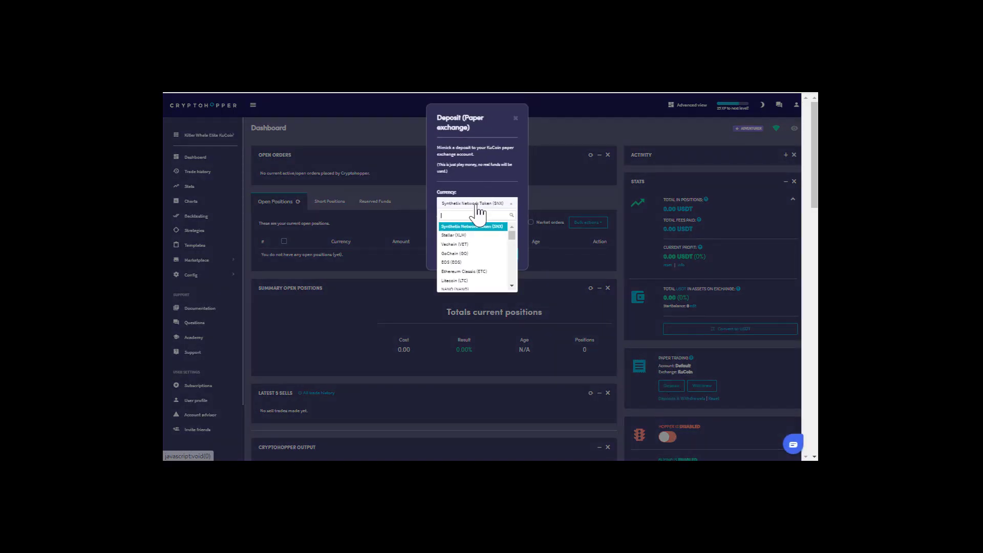
{"action": "type", "text": "usdt"}
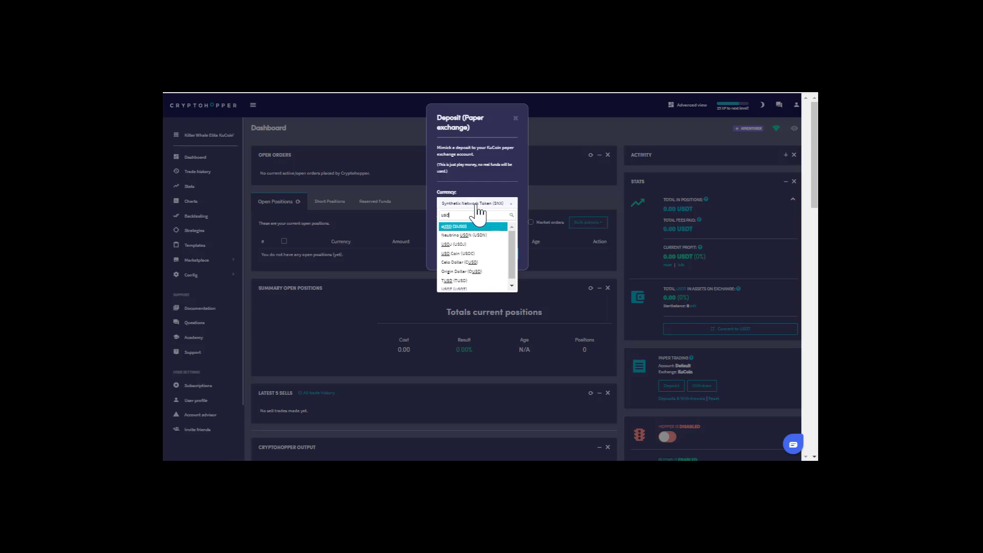
{"action": "key", "text": "Return"}
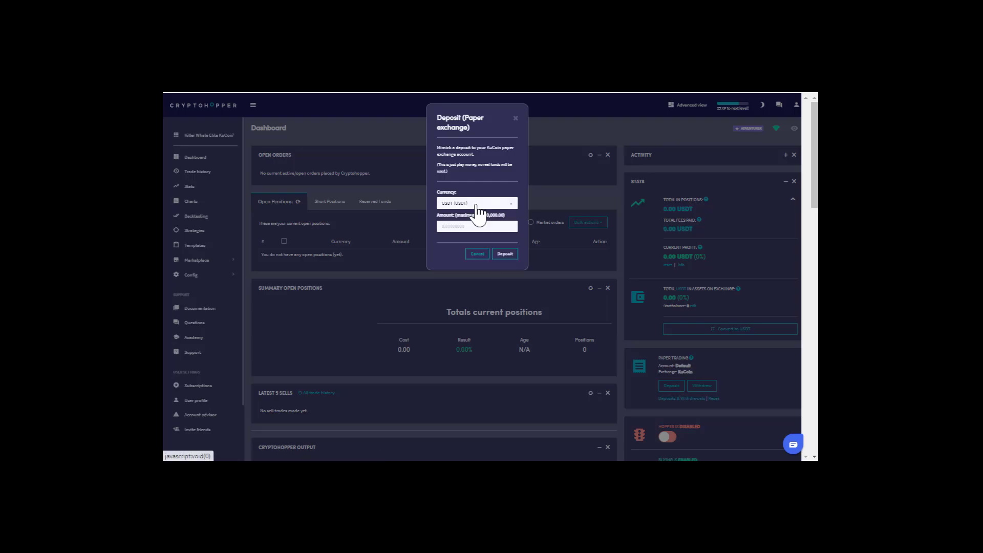
{"action": "left_click", "coordinate": [487, 230]}
{"action": "type", "text": "10000"}
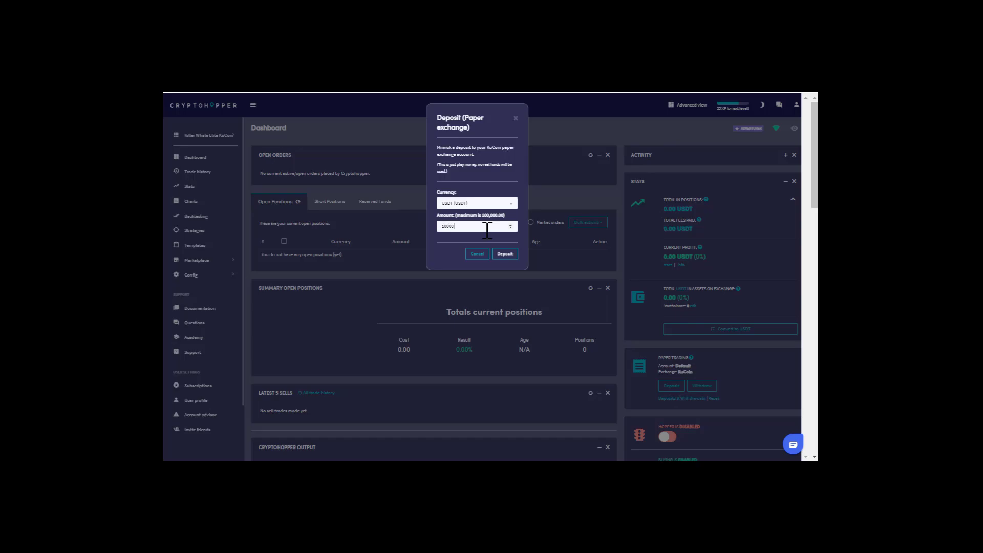
{"action": "left_click", "coordinate": [505, 254]}
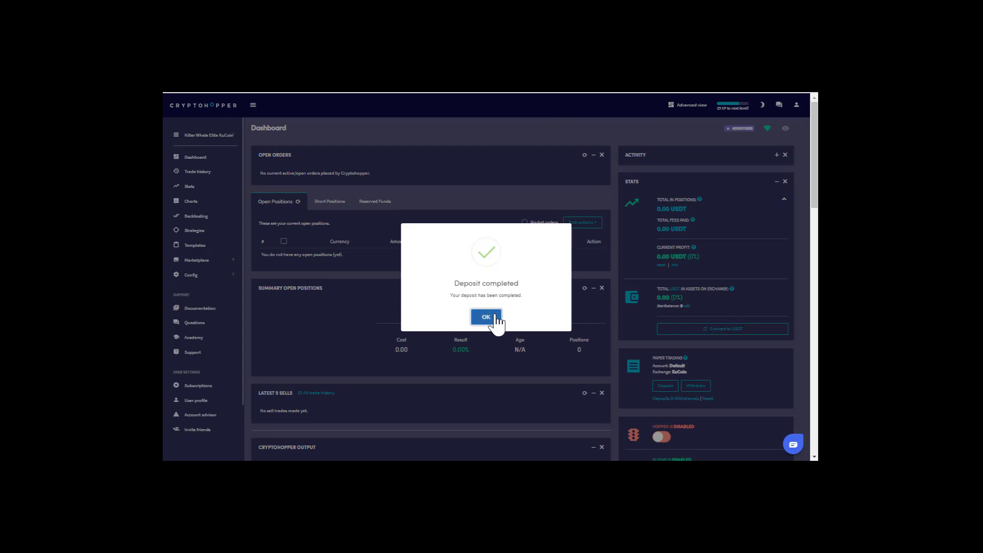
{"action": "left_click", "coordinate": [494, 314]}
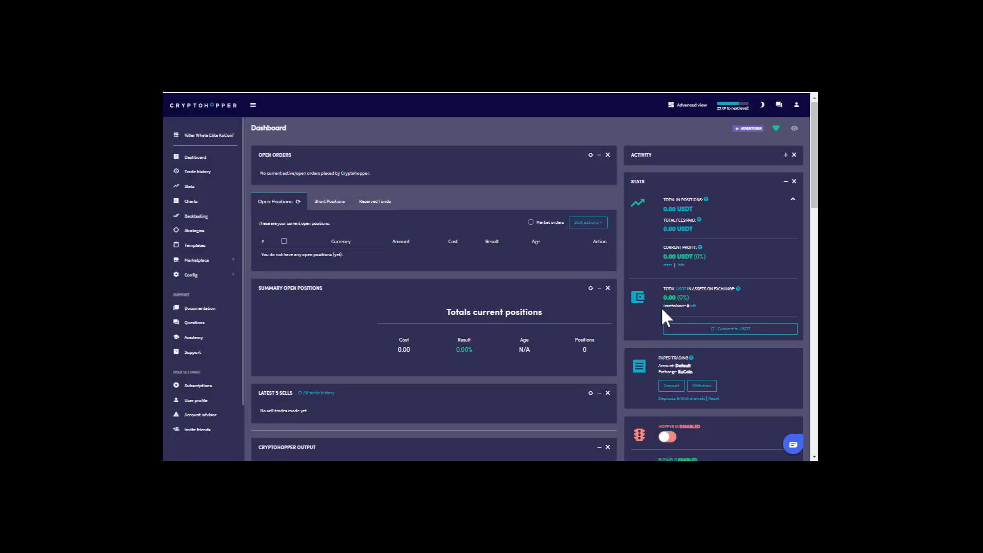
Enable the hopper and reset its invested and returns stats to zero
{"action": "scroll", "coordinate": [690, 318], "scroll_direction": "down", "scroll_amount": 1}
{"action": "left_click", "coordinate": [669, 377]}
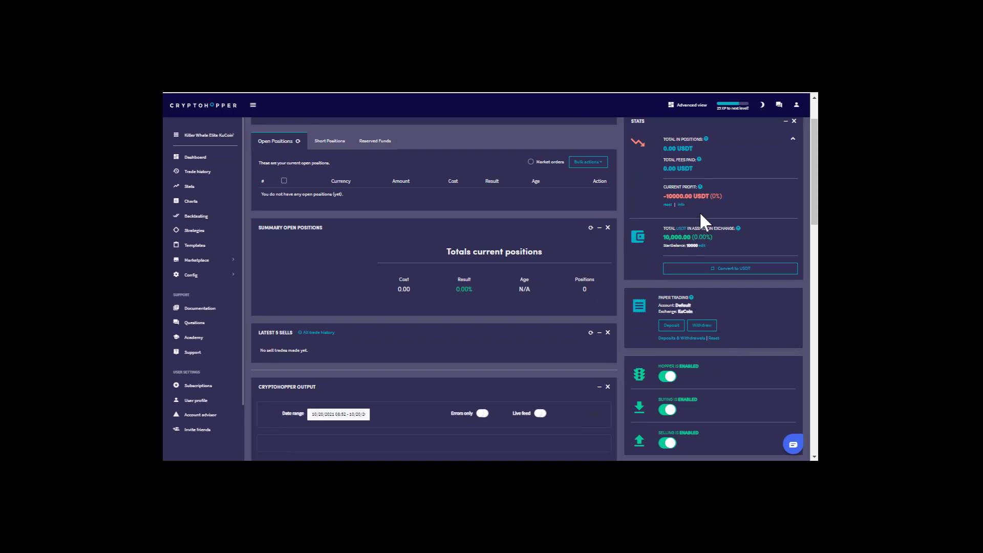
{"action": "scroll", "coordinate": [699, 211], "scroll_direction": "up", "scroll_amount": 1}
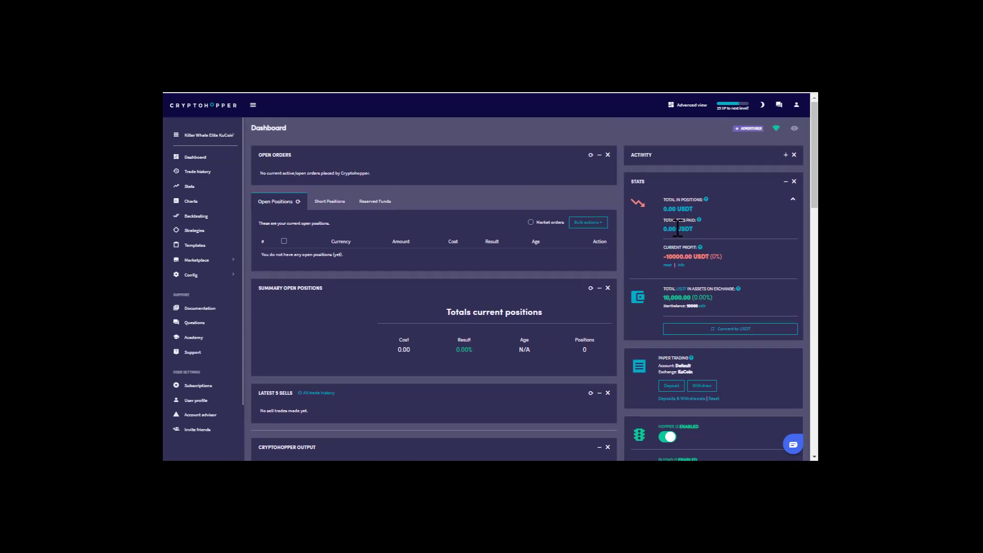
{"action": "left_click", "coordinate": [668, 265]}
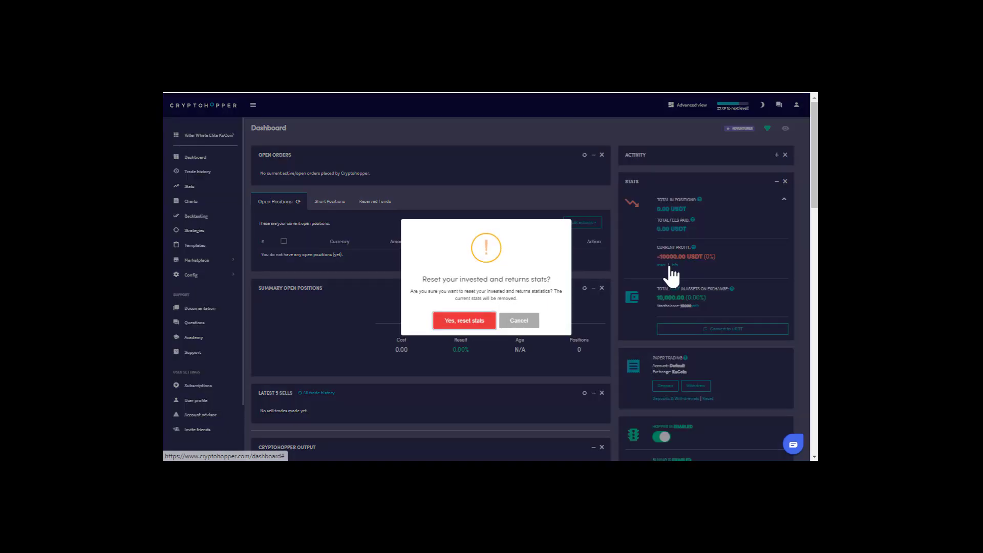
{"action": "left_click", "coordinate": [468, 323]}
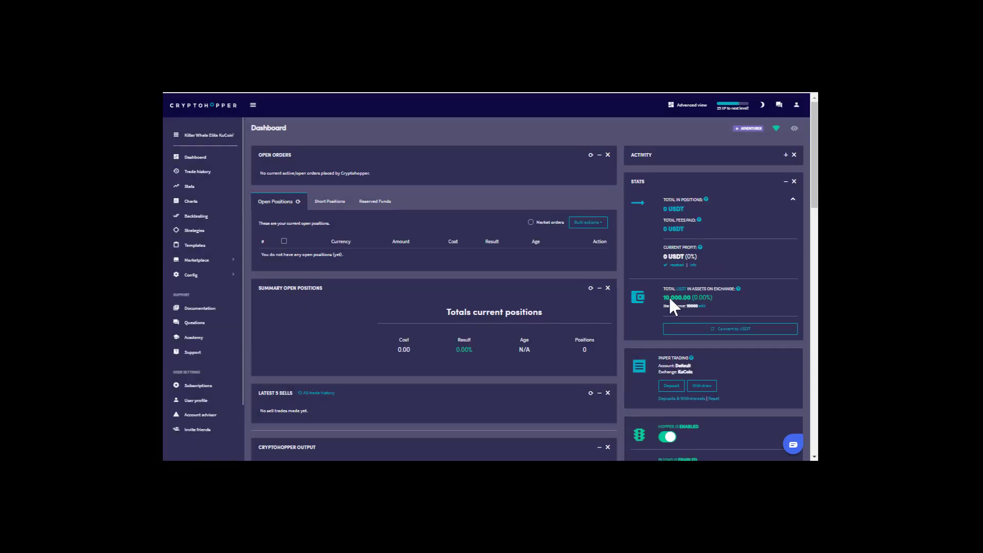
{"action": "scroll", "coordinate": [741, 258], "scroll_direction": "down", "scroll_amount": 3}
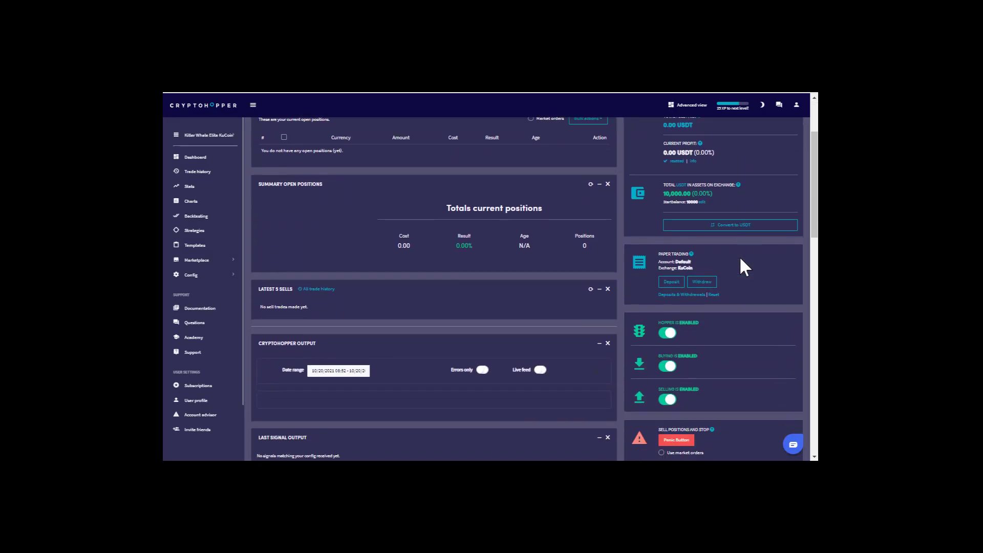
{"action": "scroll", "coordinate": [740, 256], "scroll_direction": "up", "scroll_amount": 3}
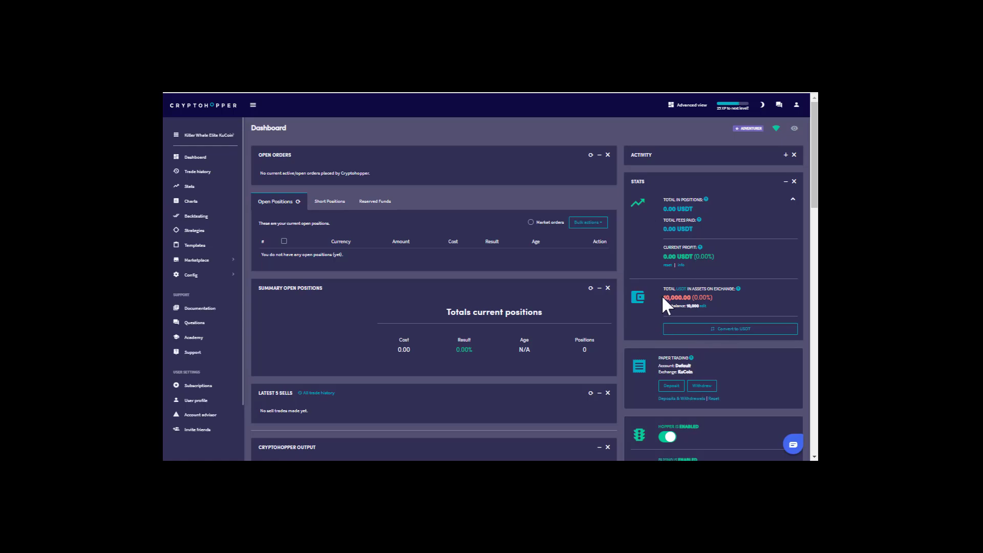
Select the Killer Whale Elite BTC hopper and paper-deposit 0.1 BTC into it
{"action": "left_click", "coordinate": [227, 137]}
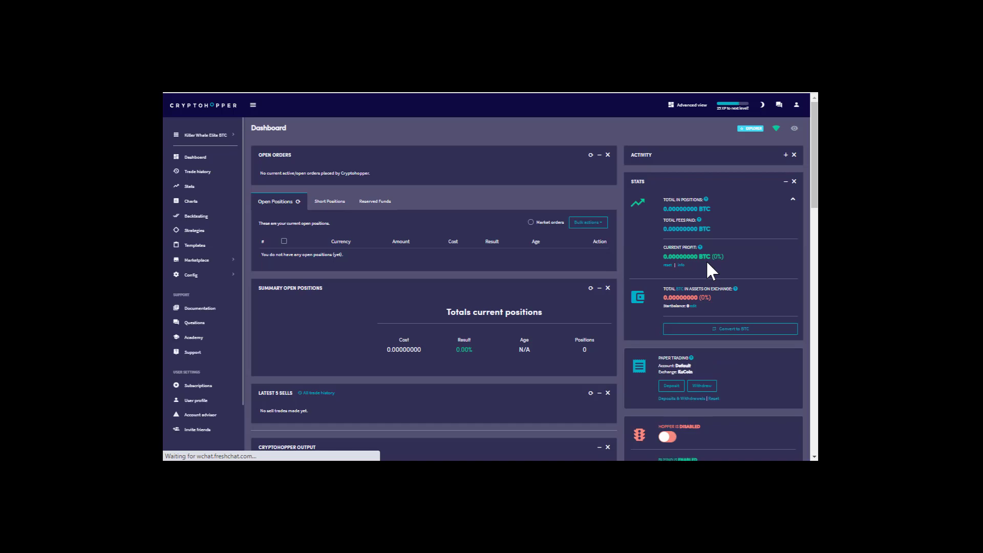
{"action": "left_click", "coordinate": [670, 387]}
{"action": "left_click", "coordinate": [476, 205]}
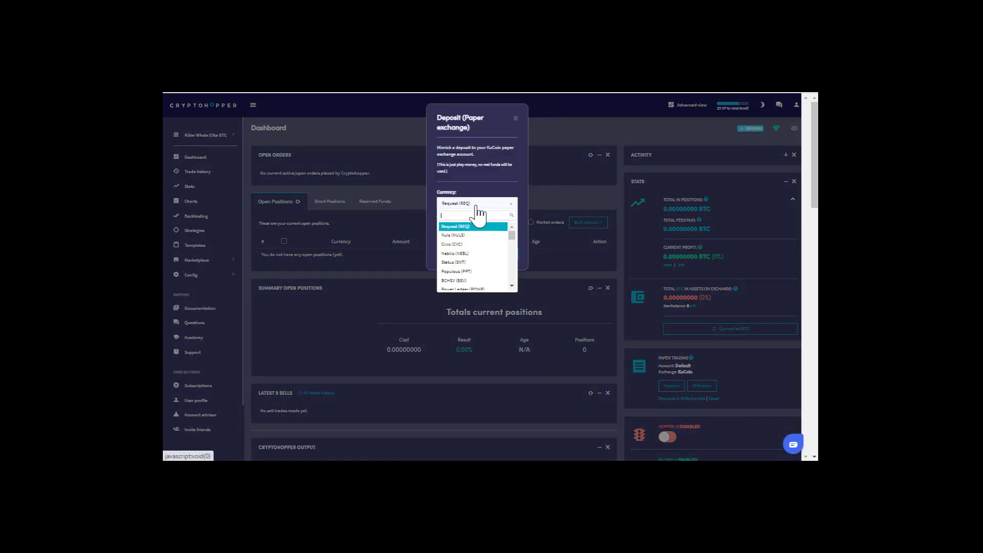
{"action": "type", "text": "btc"}
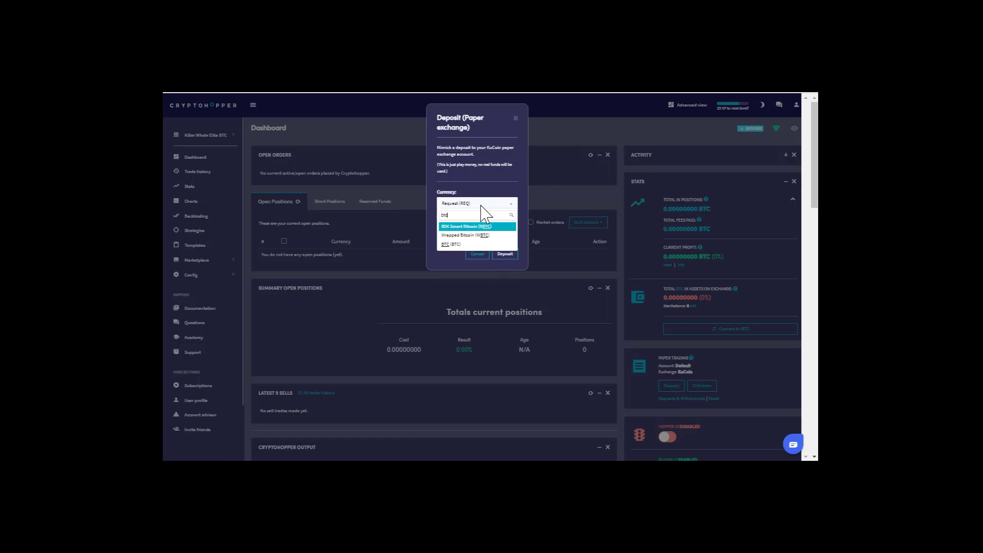
{"action": "left_click", "coordinate": [458, 245]}
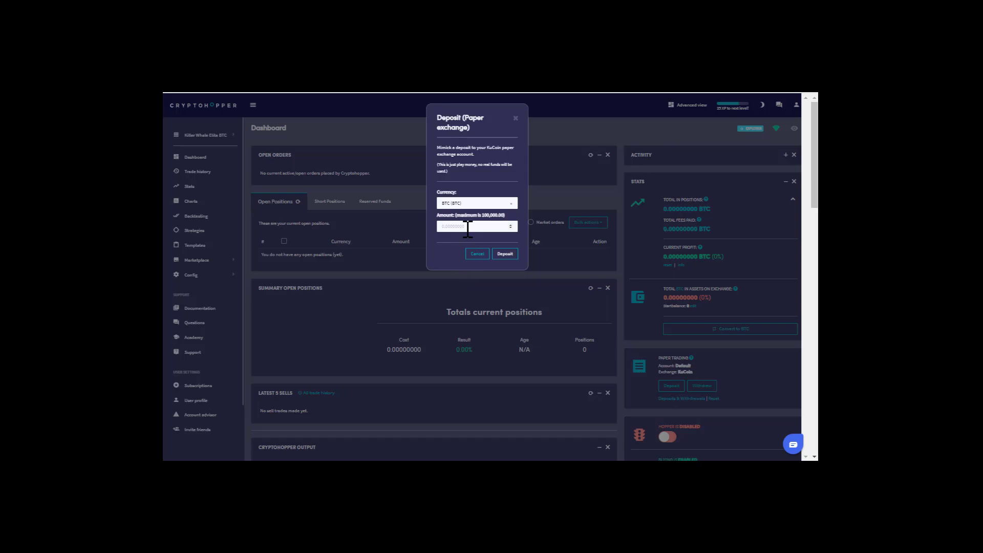
{"action": "type", "text": "0.1"}
{"action": "left_click", "coordinate": [507, 255]}
Enable the BTC hopper, reset its stats, and switch to the Killer Whale Elite ETH hopper
{"action": "left_click", "coordinate": [668, 436]}
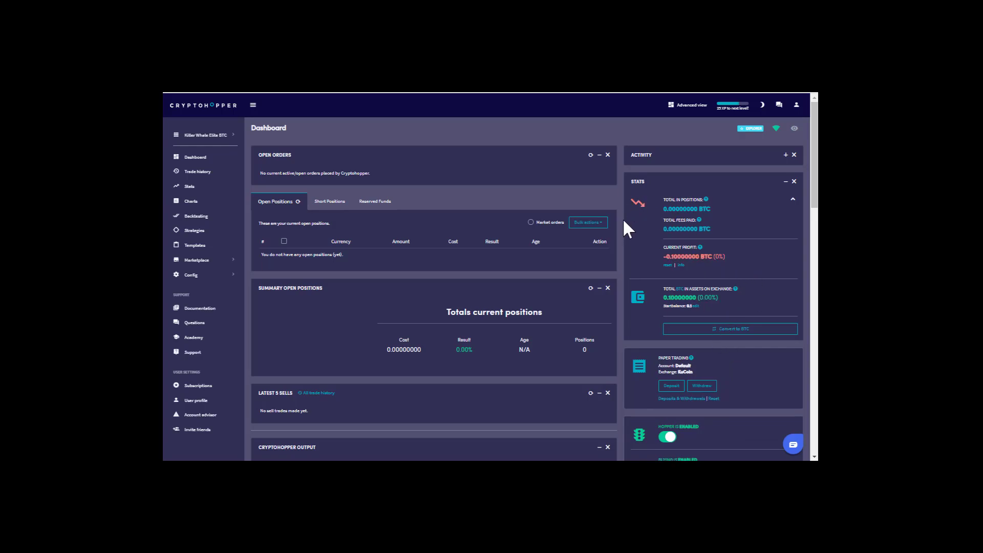
{"action": "left_click", "coordinate": [668, 265]}
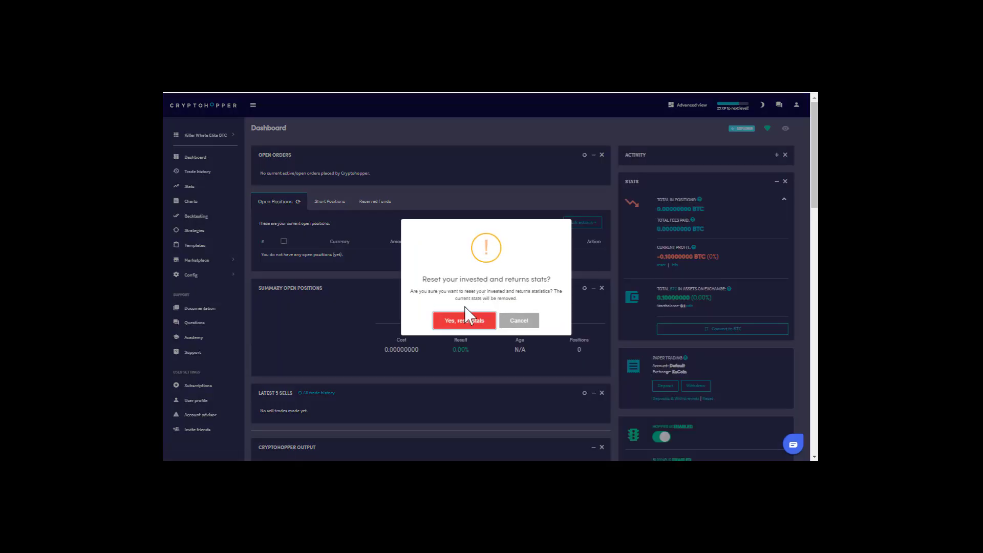
{"action": "left_click", "coordinate": [466, 330]}
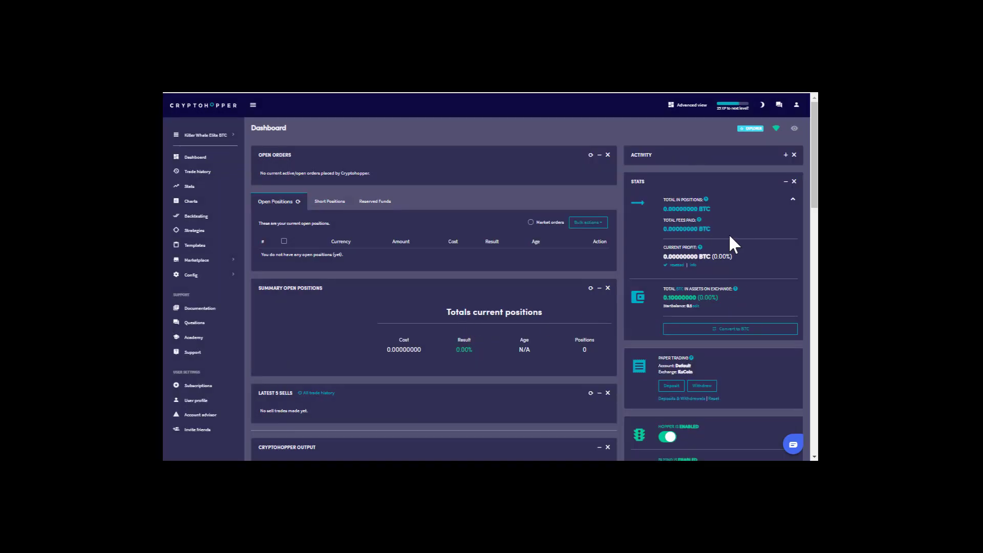
{"action": "left_click", "coordinate": [207, 136]}
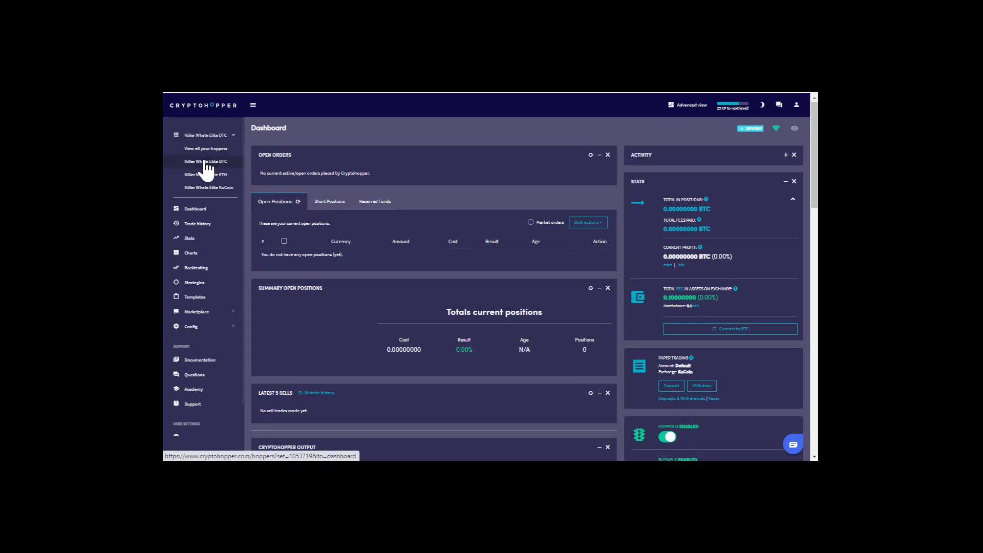
{"action": "left_click", "coordinate": [201, 176]}
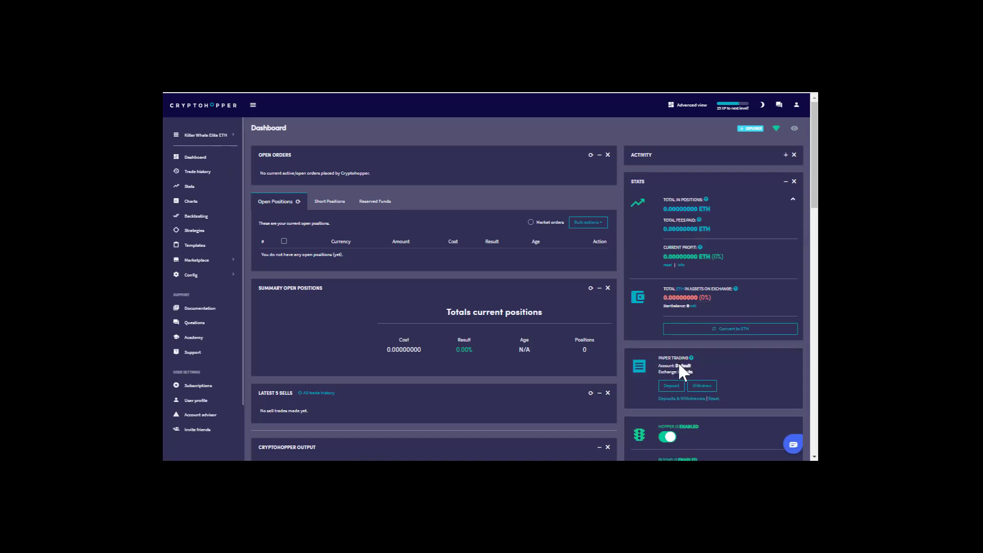
Paper-deposit 1 ETH into the Killer Whale Elite ETH hopper
{"action": "left_click", "coordinate": [670, 386]}
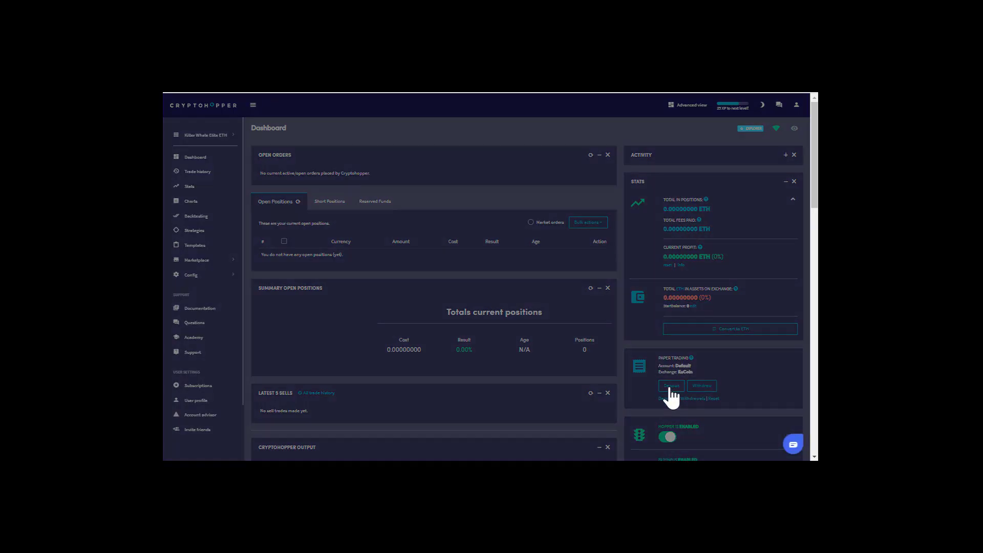
{"action": "left_click", "coordinate": [467, 204]}
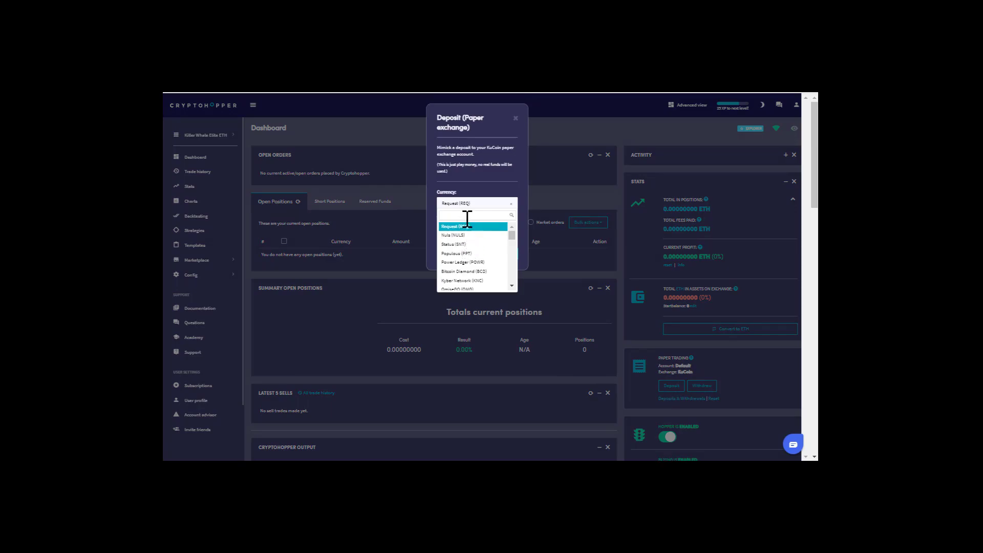
{"action": "type", "text": "eth"}
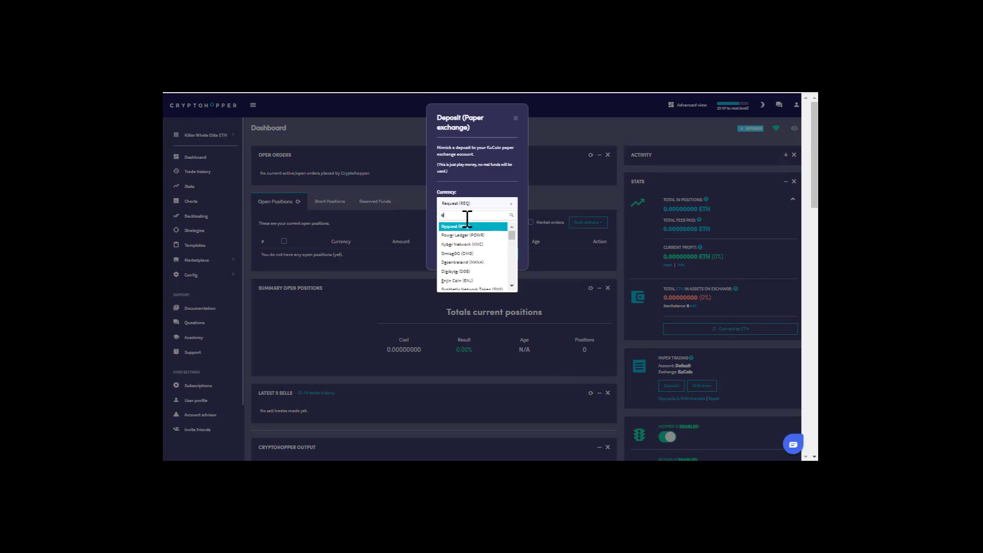
{"action": "left_click", "coordinate": [452, 244]}
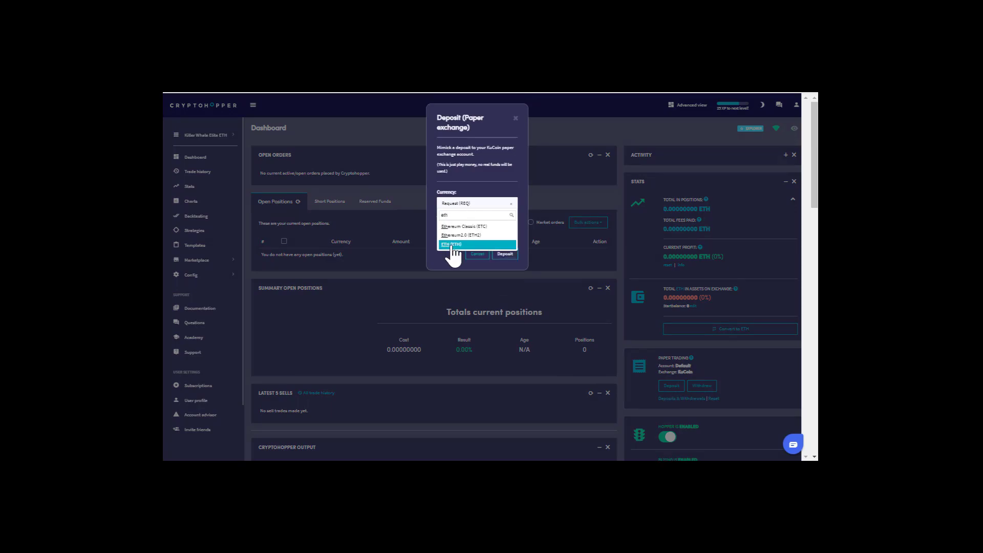
{"action": "type", "text": "1"}
{"action": "left_click", "coordinate": [503, 255]}
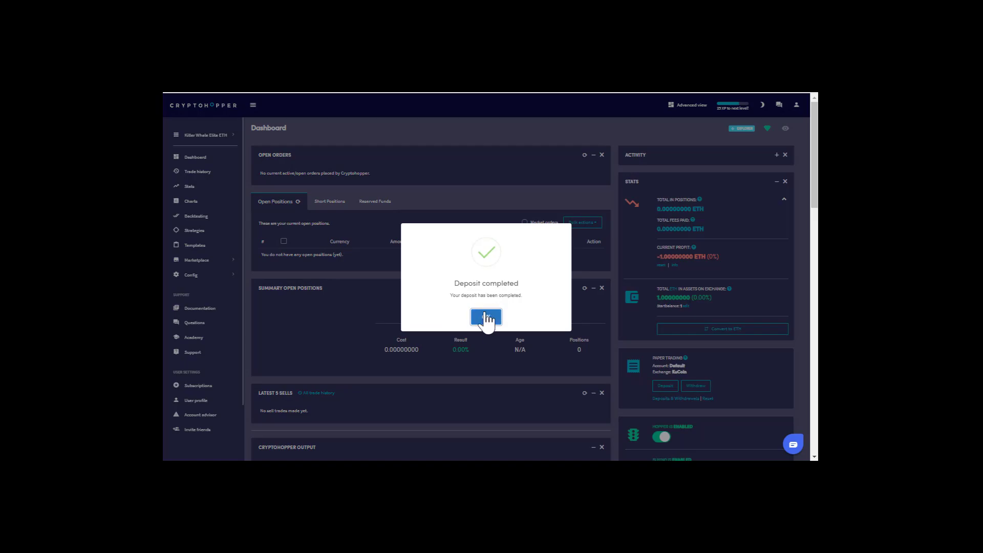
{"action": "left_click", "coordinate": [487, 316]}
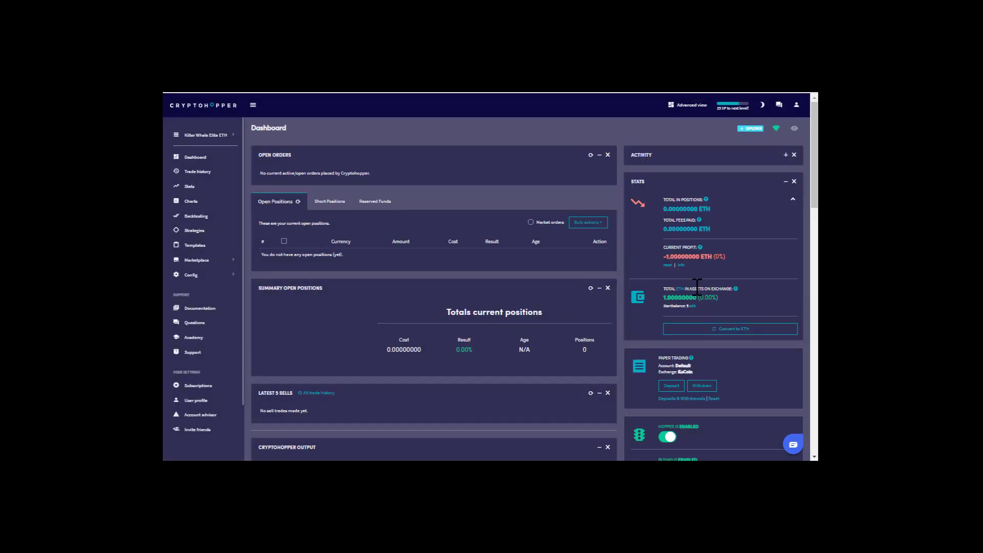
Reset the ETH hopper's invested and returns stats to 0.00000000 ETH
{"action": "left_click", "coordinate": [669, 265]}
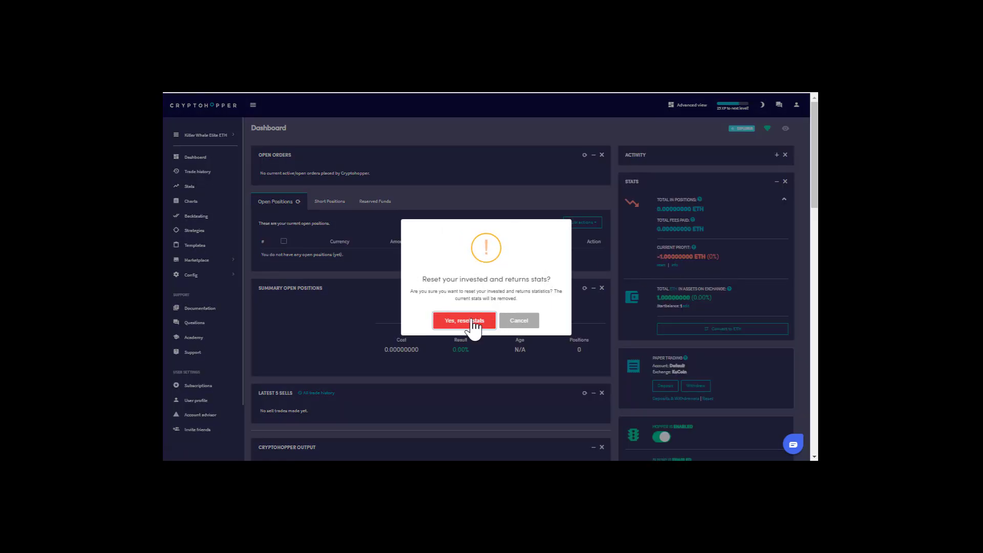
{"action": "left_click", "coordinate": [472, 323]}
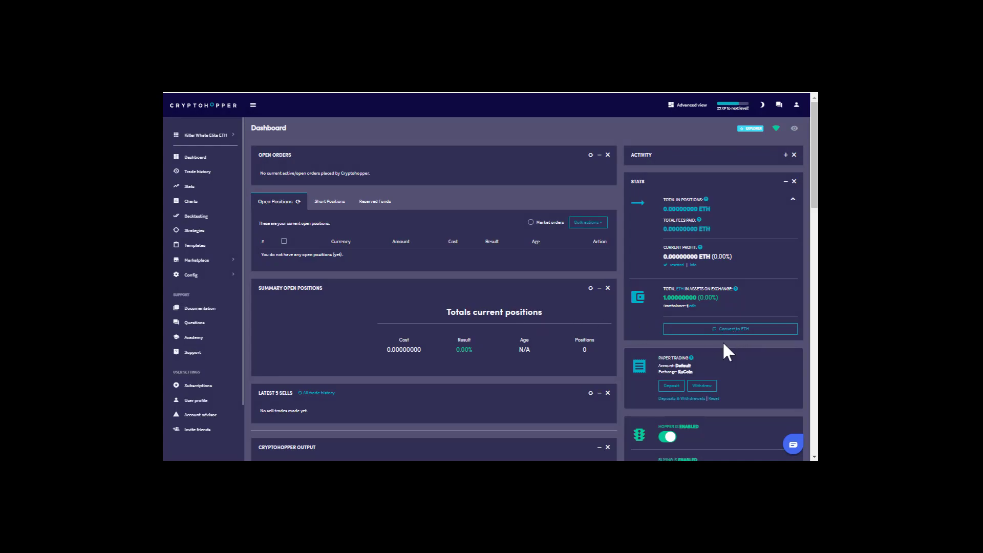
{"action": "scroll", "coordinate": [740, 349], "scroll_direction": "down", "scroll_amount": 1}
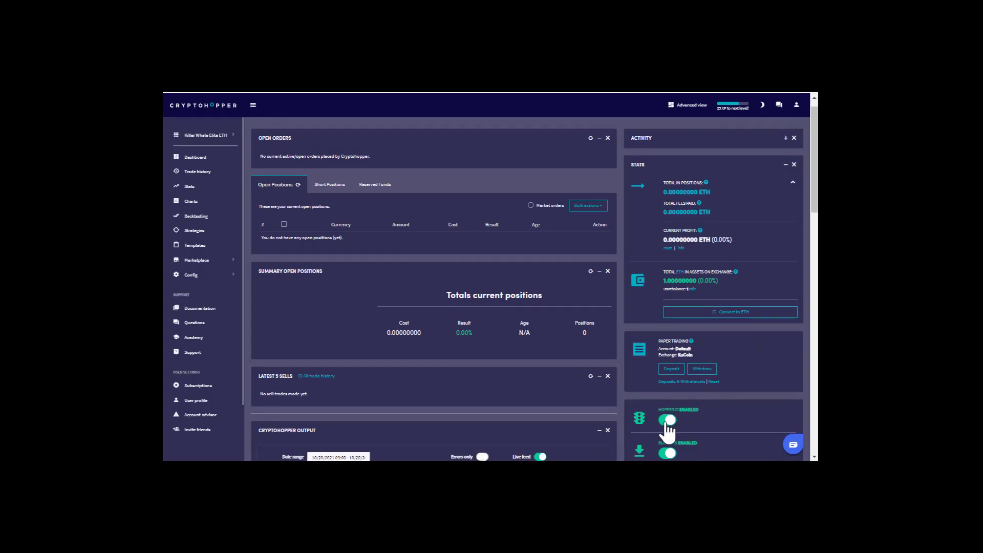
{"action": "scroll", "coordinate": [733, 401], "scroll_direction": "up", "scroll_amount": 1}
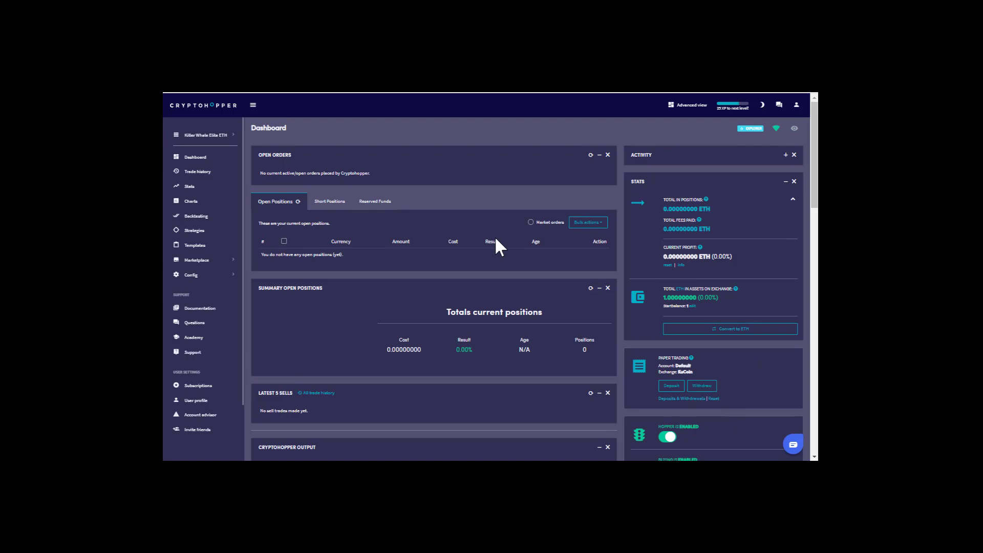